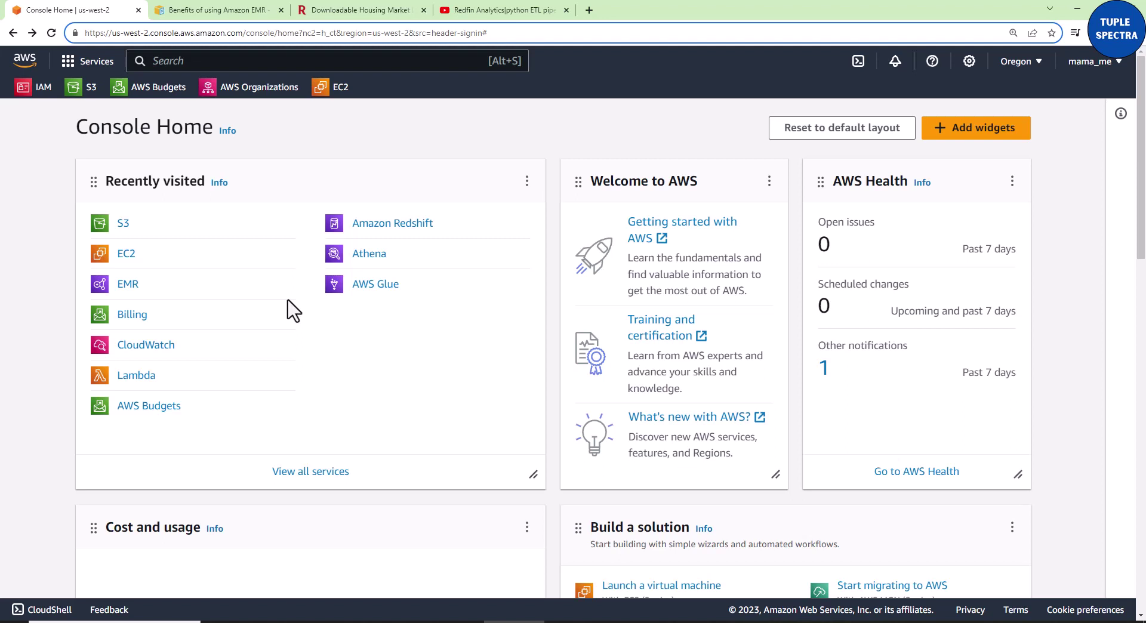
# Search the services for iam and open the IAM dashboard in a new browser tab.
pyautogui.click(307, 65)
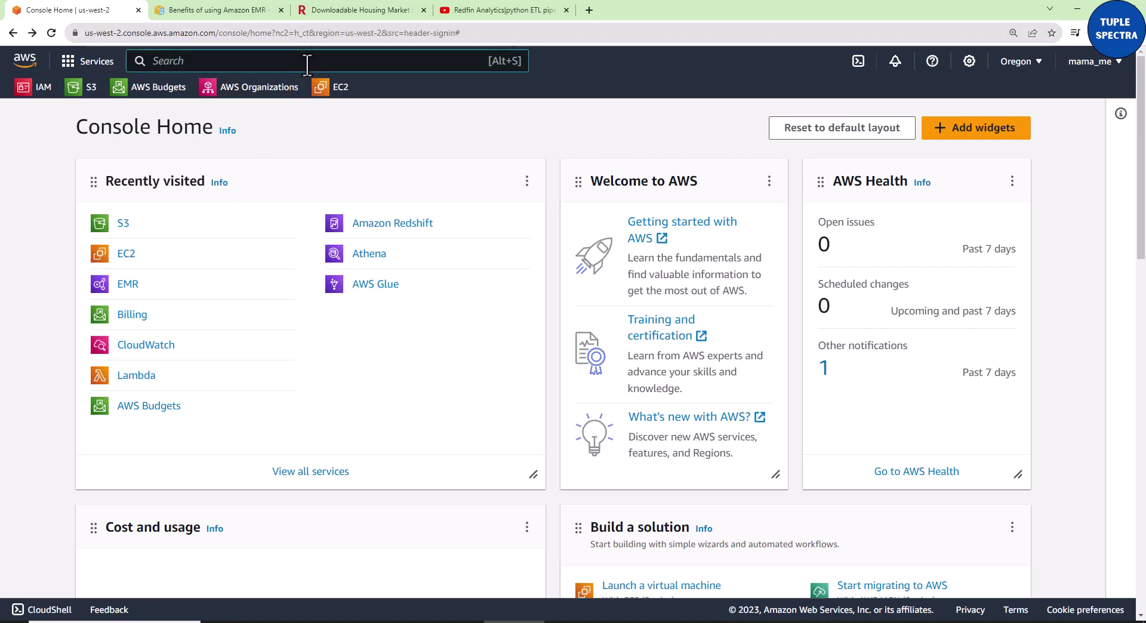
pyautogui.write('iam')
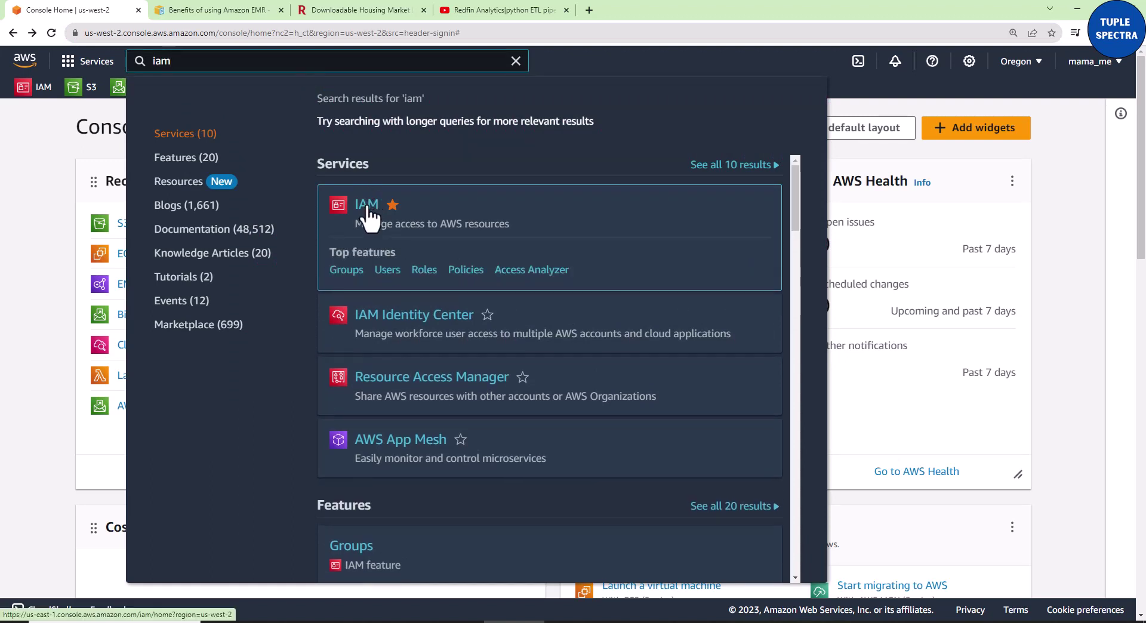
pyautogui.rightClick(369, 209)
pyautogui.click(420, 213)
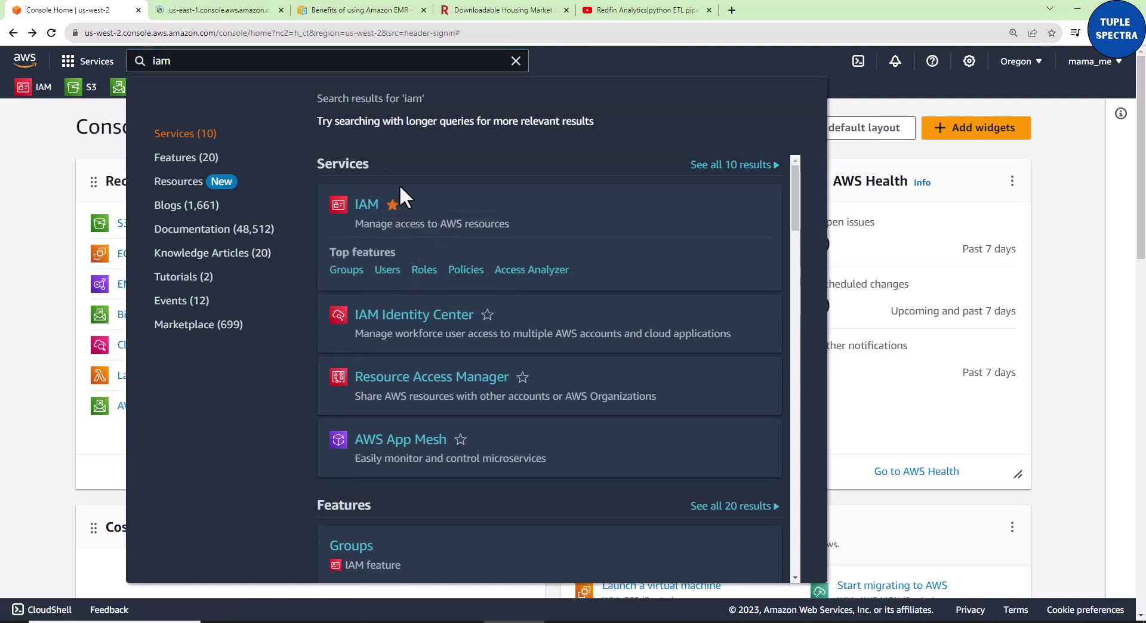
pyautogui.click(213, 11)
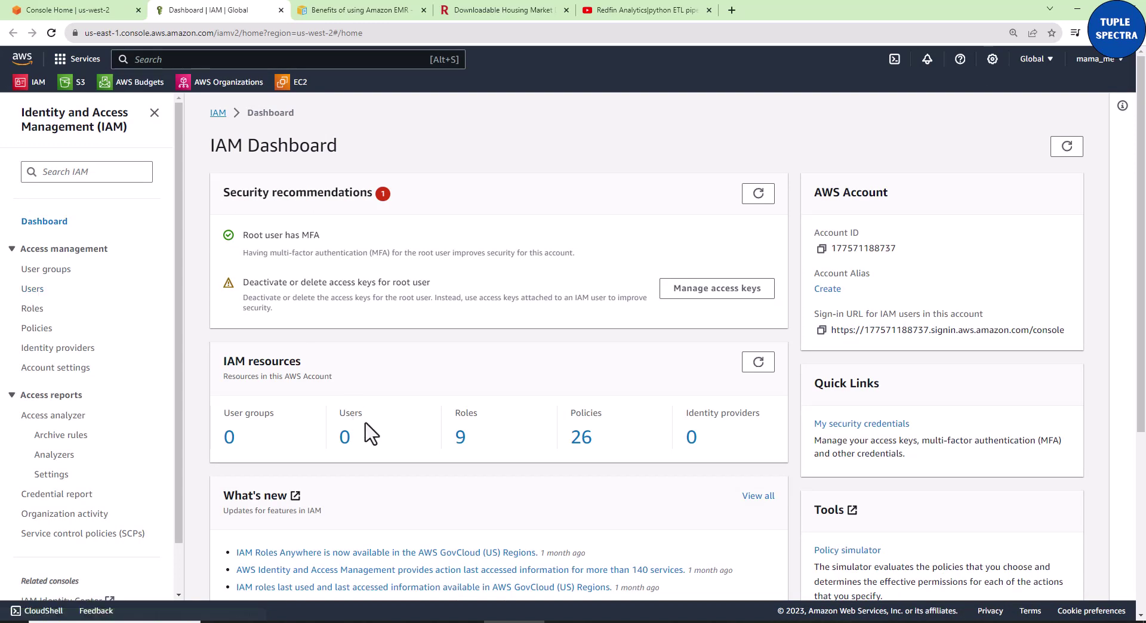
# Start creating a new IAM user from the Users list and name it redfin_emr_user.
pyautogui.hotkey('ctrl', '+')
pyautogui.hotkey('ctrl', '+')
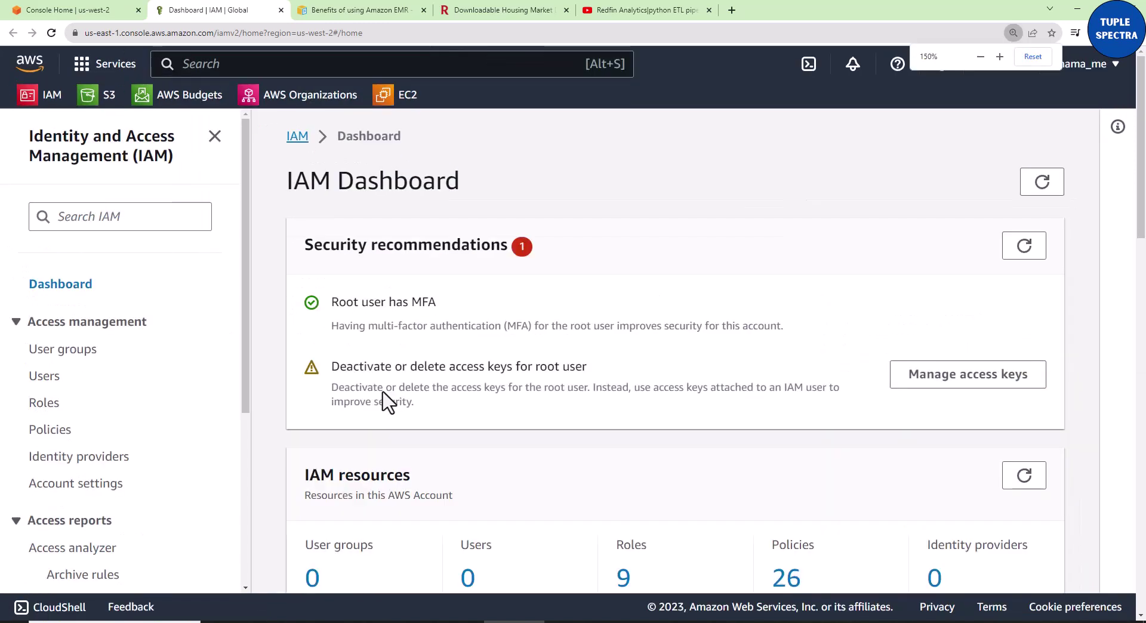
pyautogui.click(47, 383)
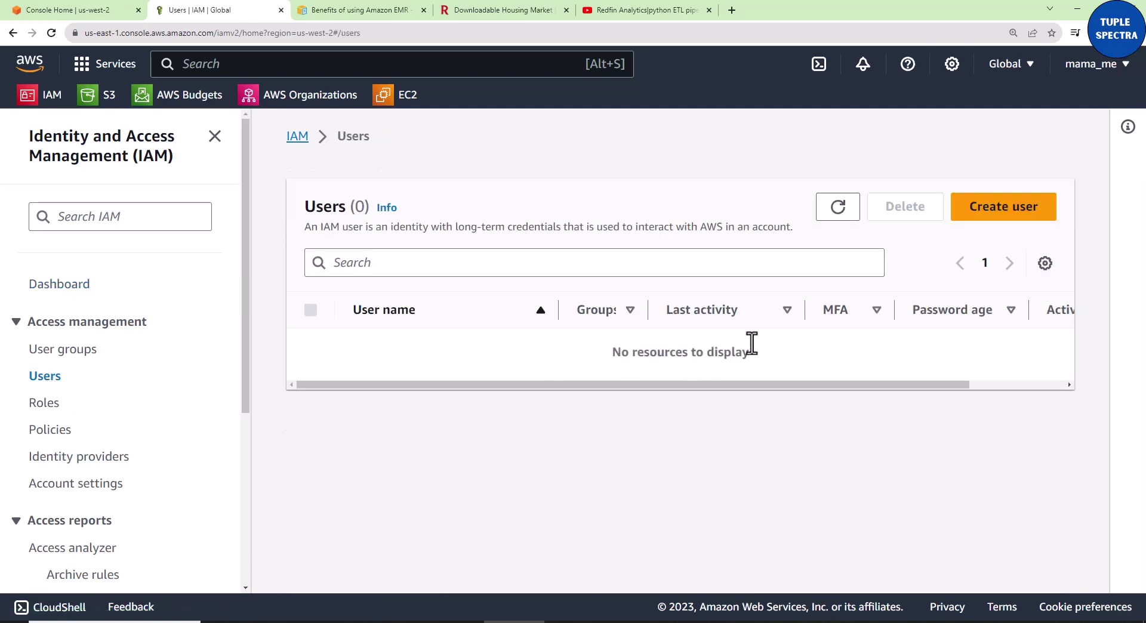
pyautogui.click(977, 221)
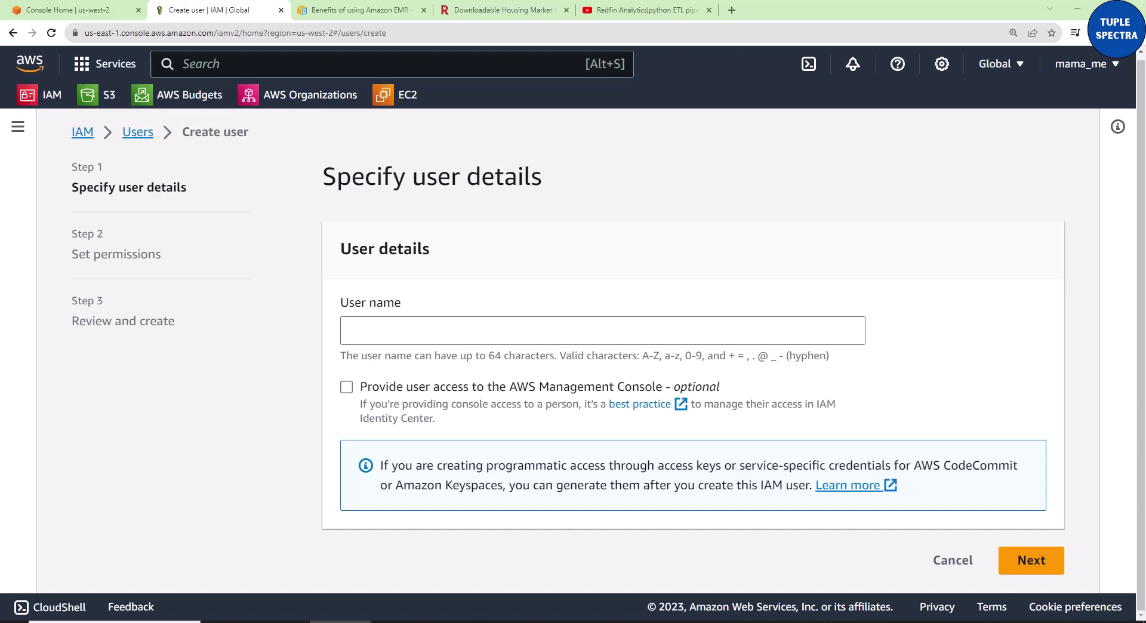
pyautogui.click(619, 332)
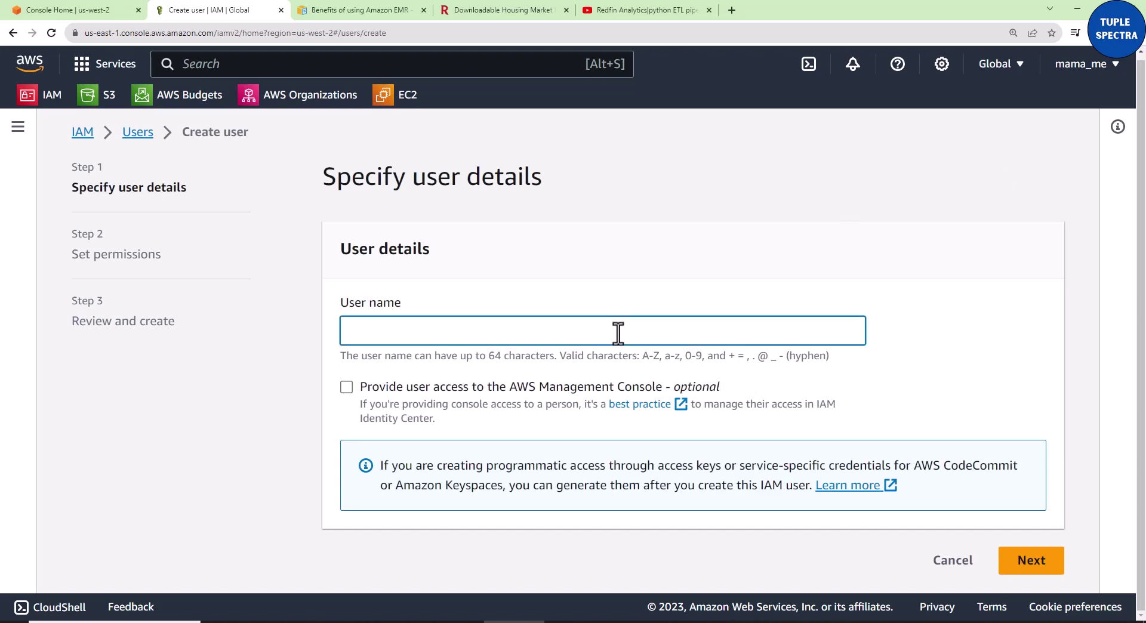
pyautogui.write('redfin_emr_user')
# Give the user AWS Management Console access and set the user type to "I want to create an IAM user".
pyautogui.click(346, 388)
pyautogui.scroll(-1, 527, 353)
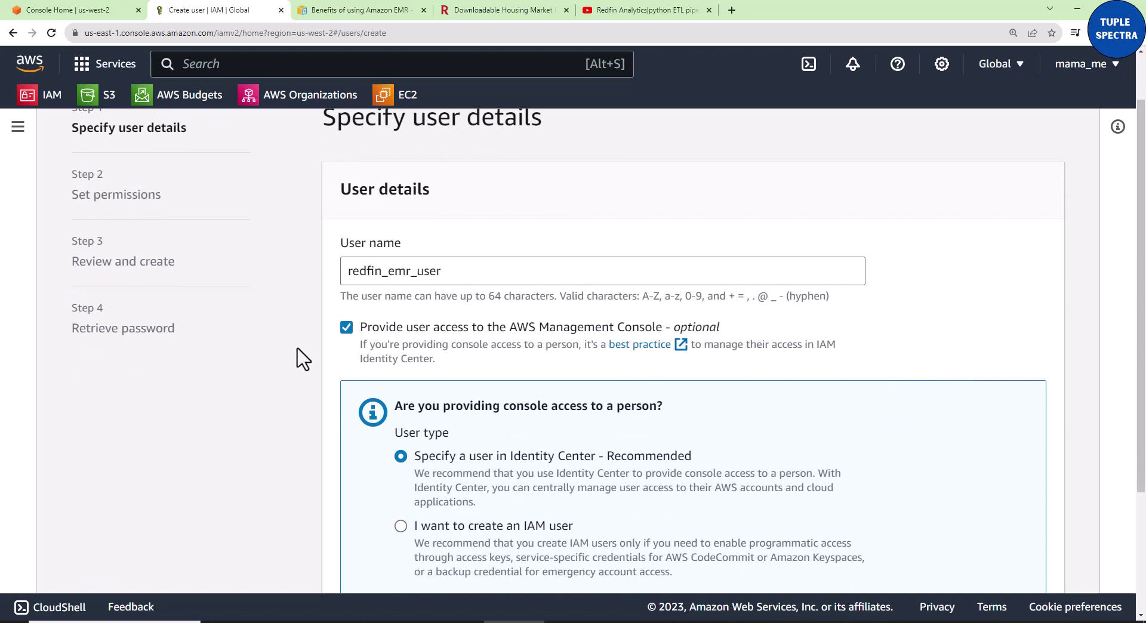
pyautogui.scroll(-1, 881, 405)
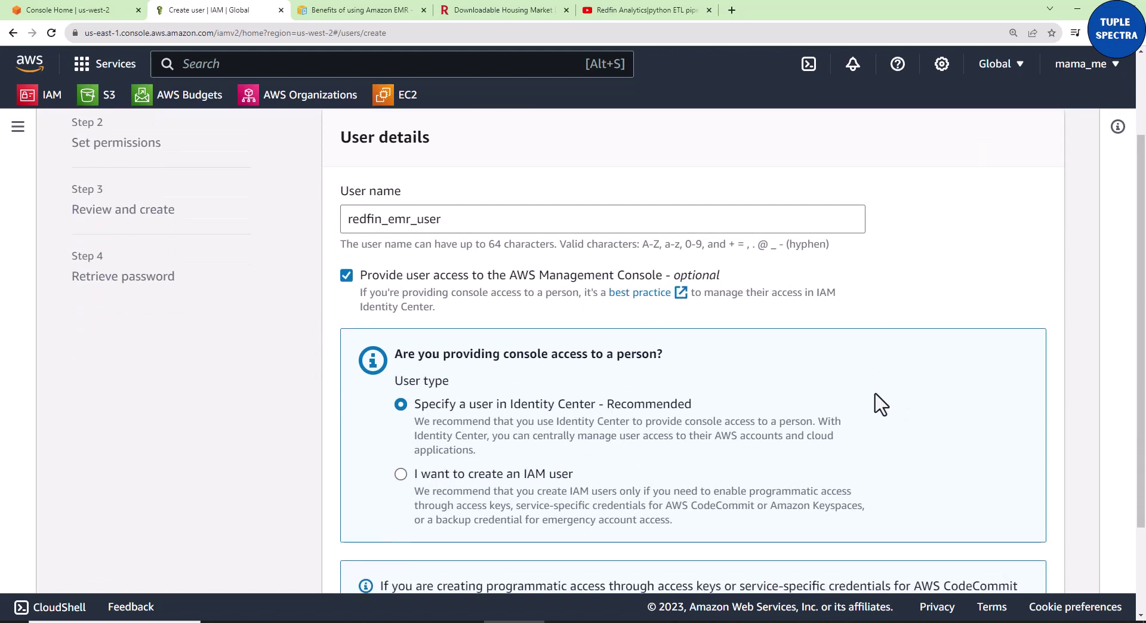
pyautogui.scroll(-1, 881, 405)
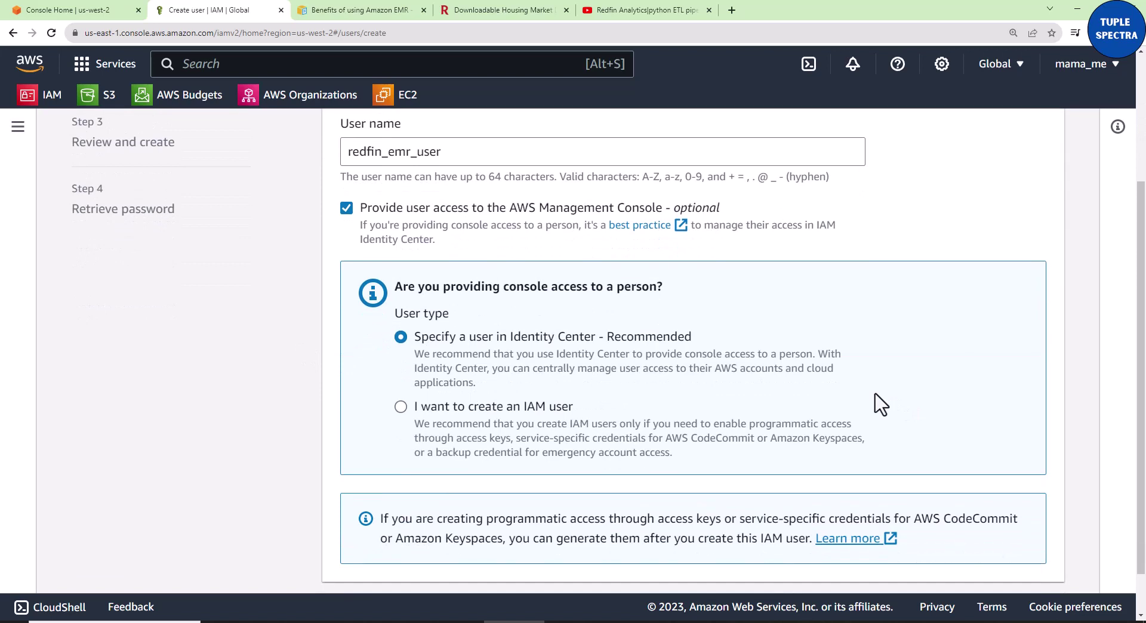
pyautogui.click(402, 408)
# Choose a custom console password for the user and paste the password.
pyautogui.scroll(-3, 819, 406)
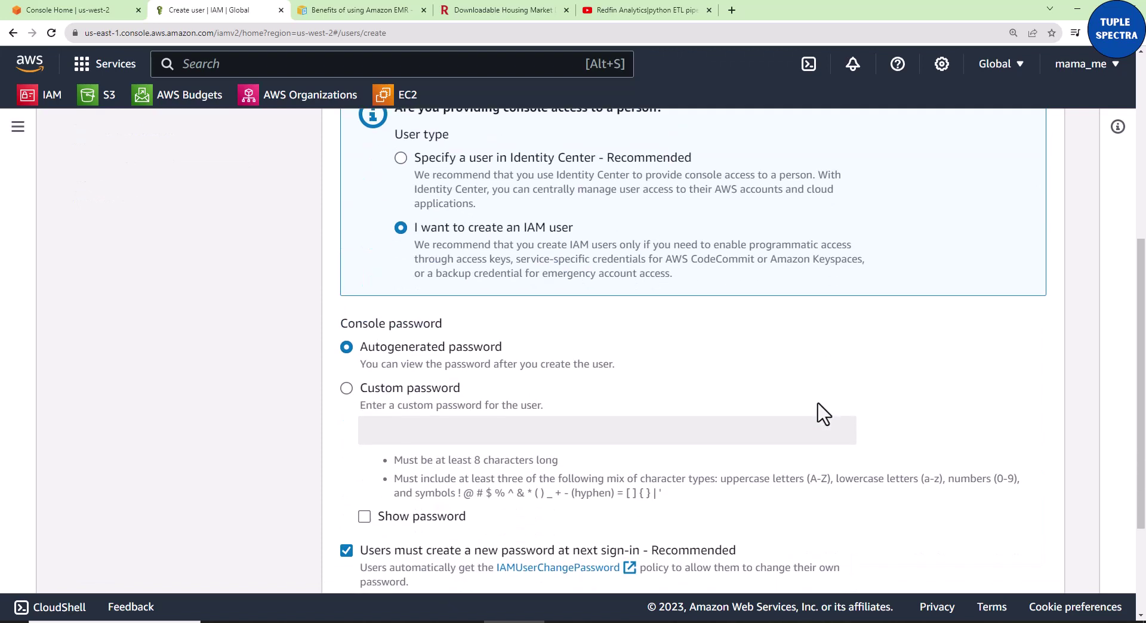
pyautogui.scroll(-1, 823, 412)
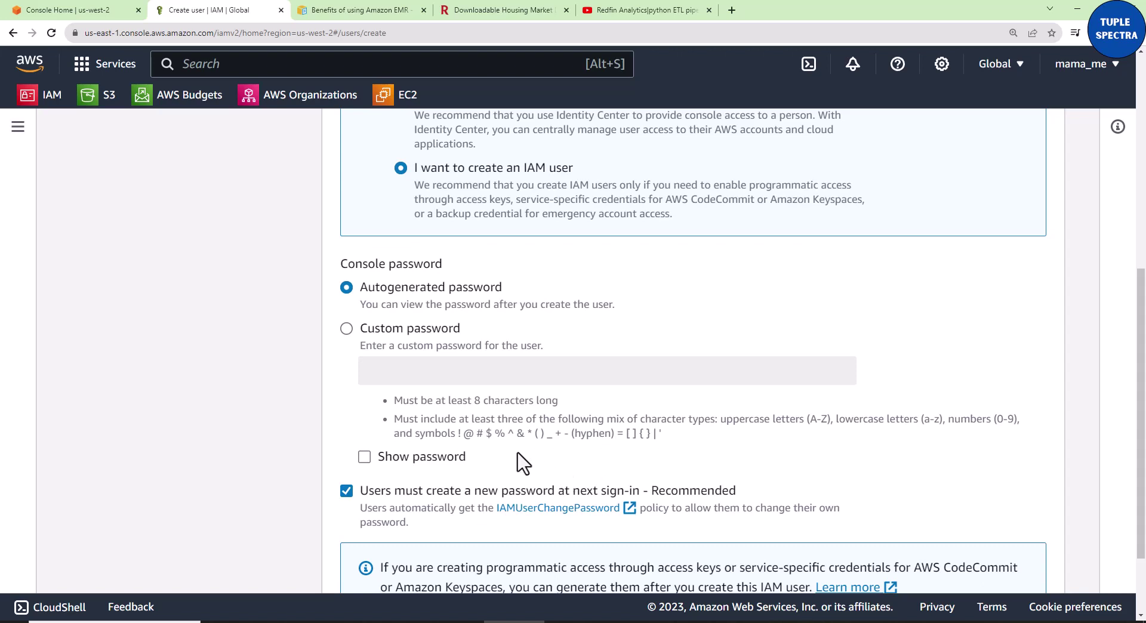
pyautogui.click(347, 329)
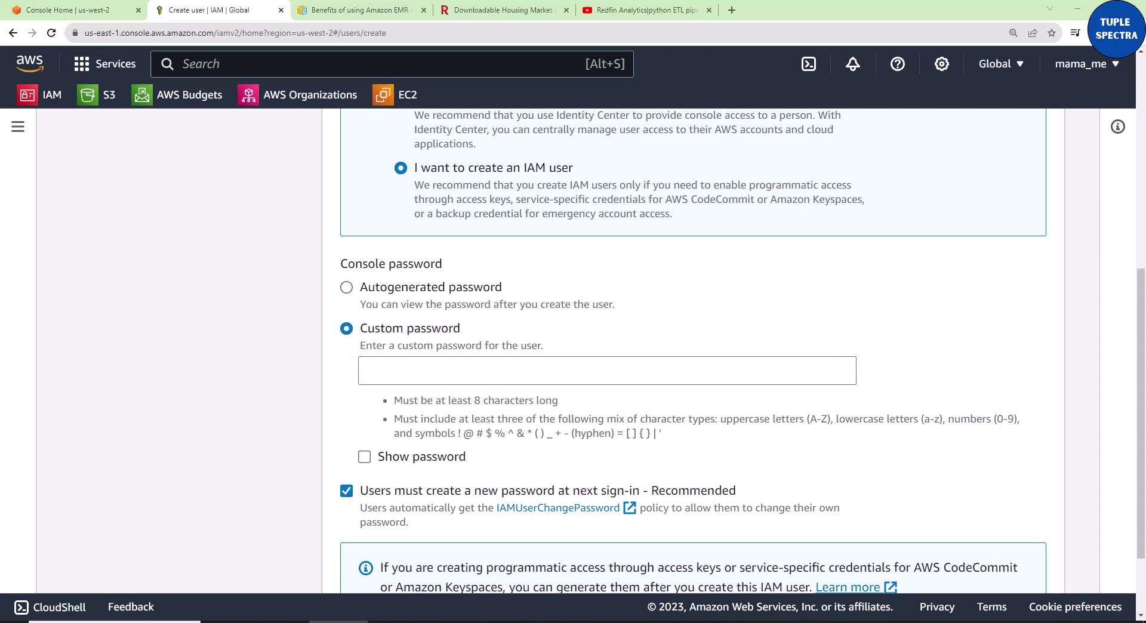
pyautogui.click(578, 376)
pyautogui.hotkey('ctrl', 'v')
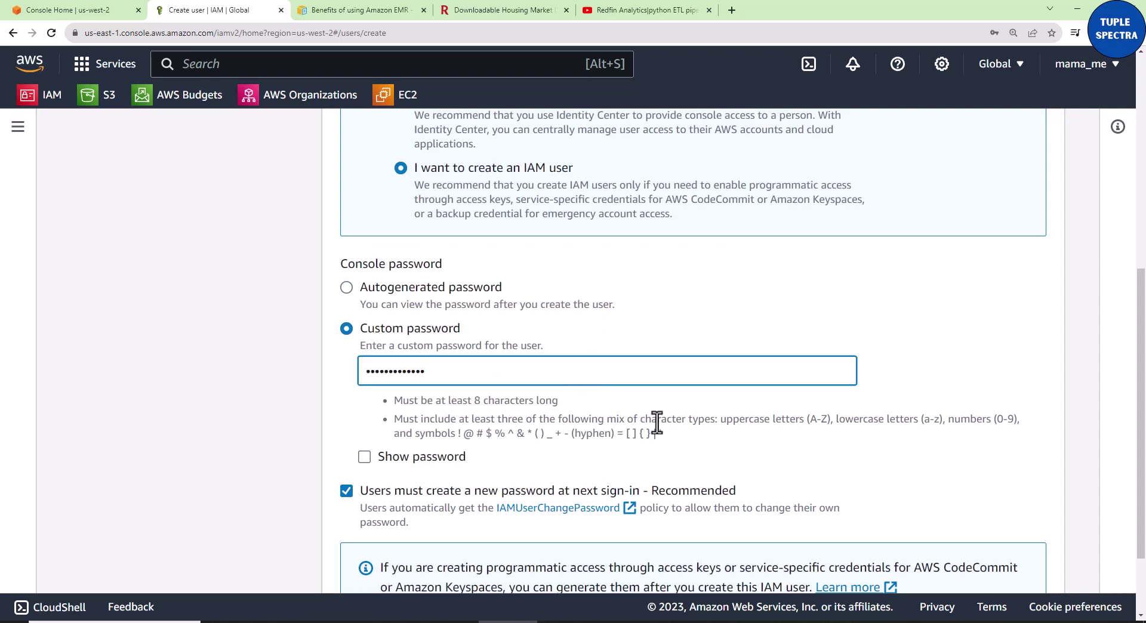
# Turn off the requirement to create a new password at next sign-in and proceed to setting permissions without saving the password in the browser.
pyautogui.scroll(-2, 665, 451)
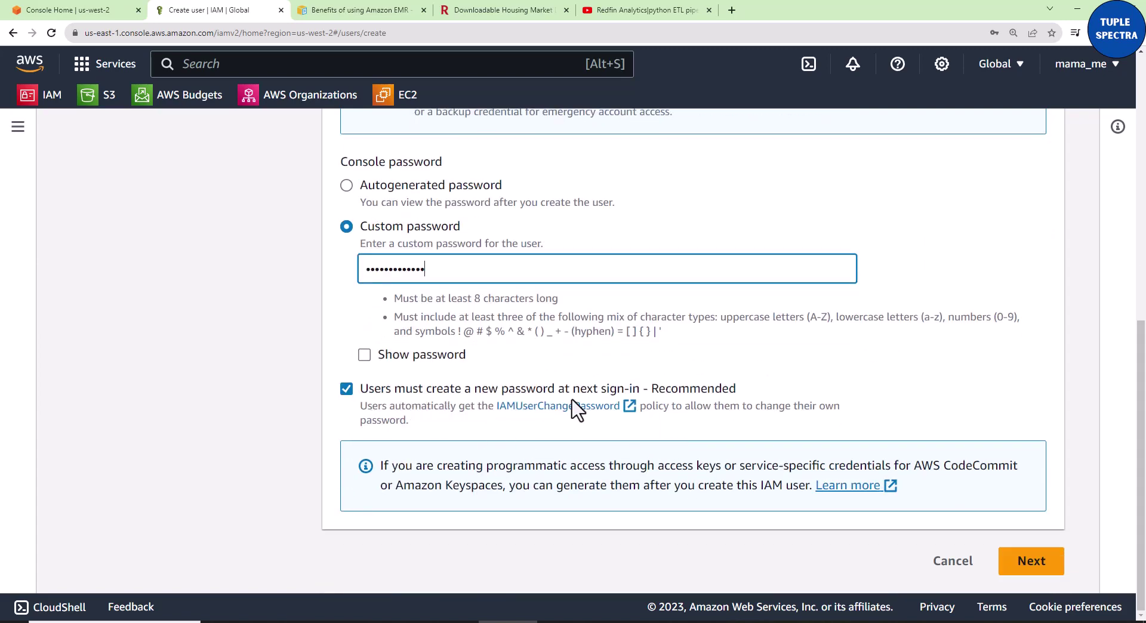
pyautogui.click(348, 391)
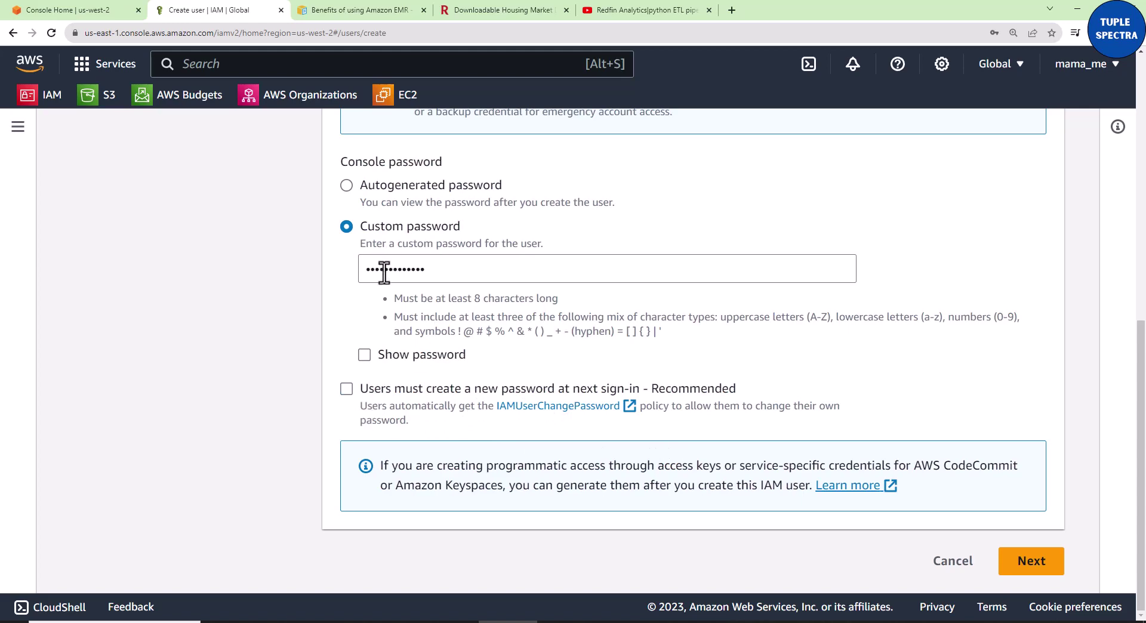
pyautogui.click(1020, 568)
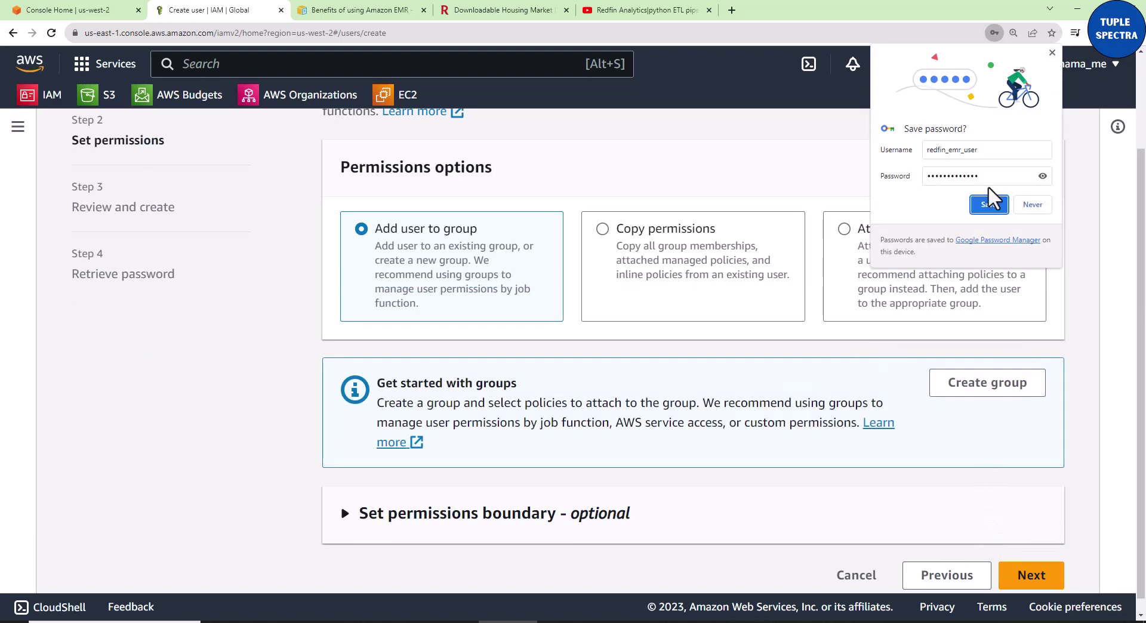
pyautogui.click(1052, 52)
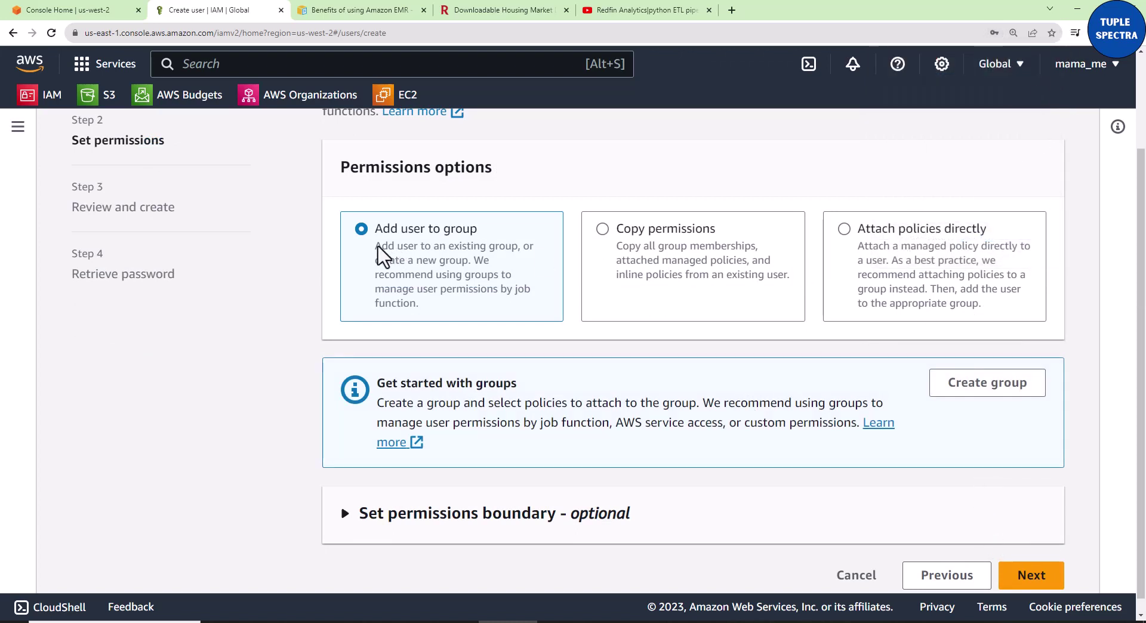
# Set the user's permissions option to Attach policies directly.
pyautogui.scroll(2, 430, 336)
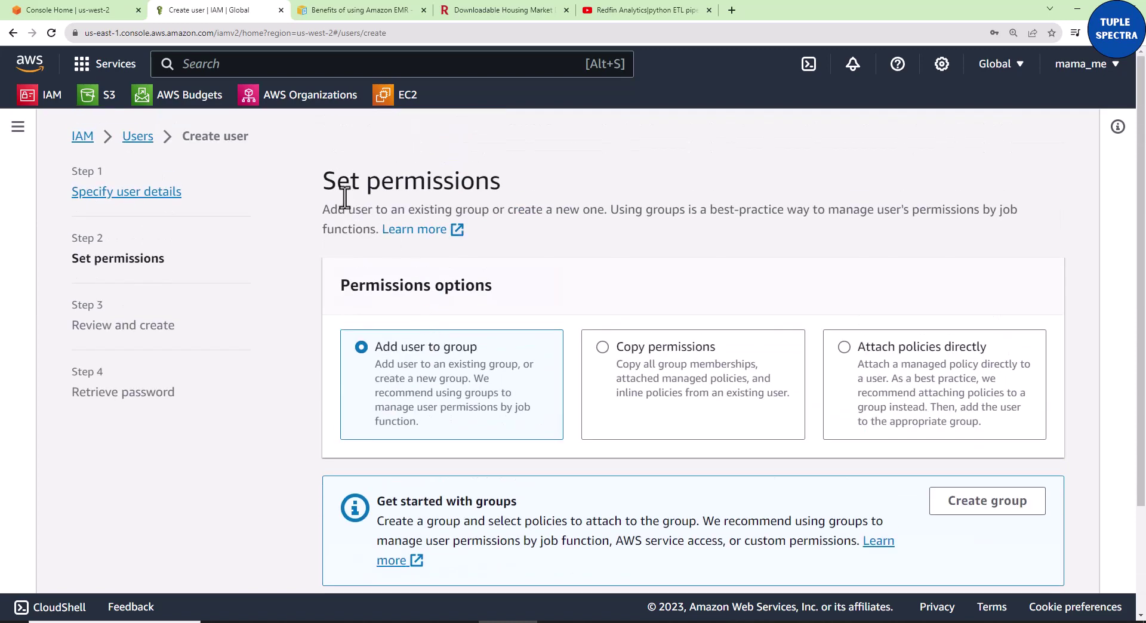
pyautogui.hotkey('ctrl', '-')
pyautogui.hotkey('ctrl', '-')
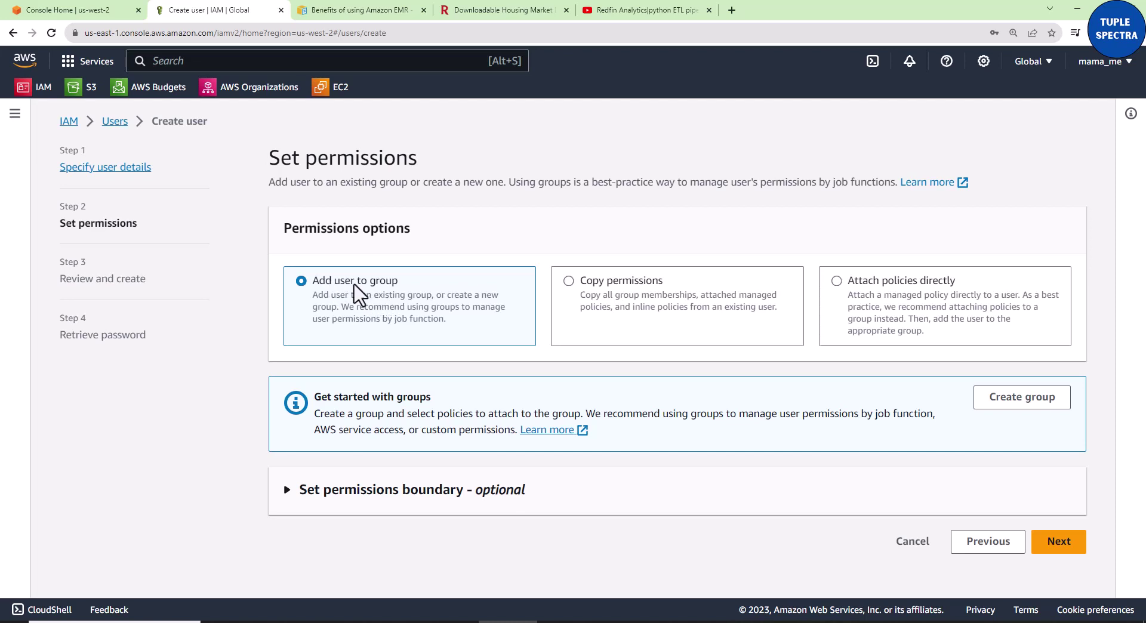
pyautogui.click(837, 282)
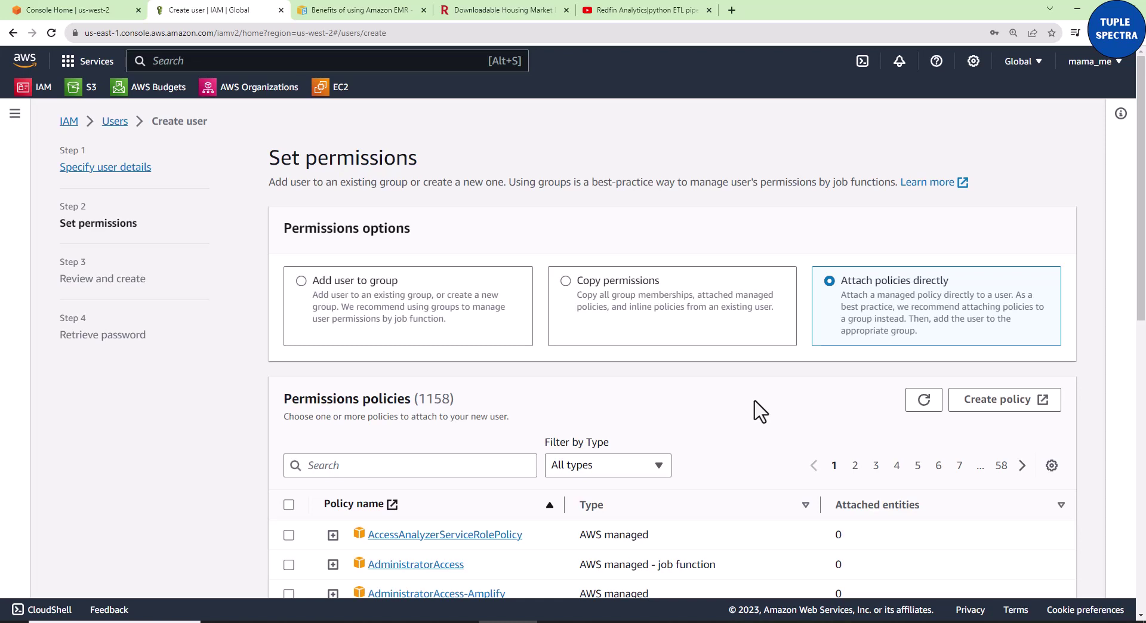
# Filter the permissions policies by administrator, select the AdministratorAccess policy, and proceed to the review.
pyautogui.scroll(-2, 760, 411)
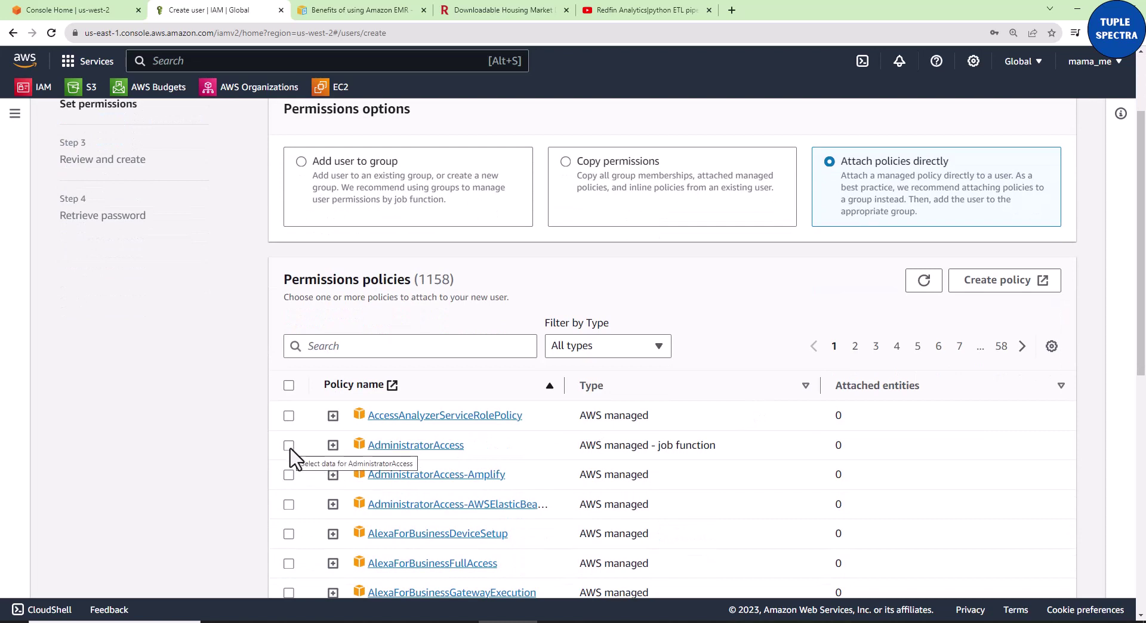
pyautogui.click(420, 349)
pyautogui.write('a')
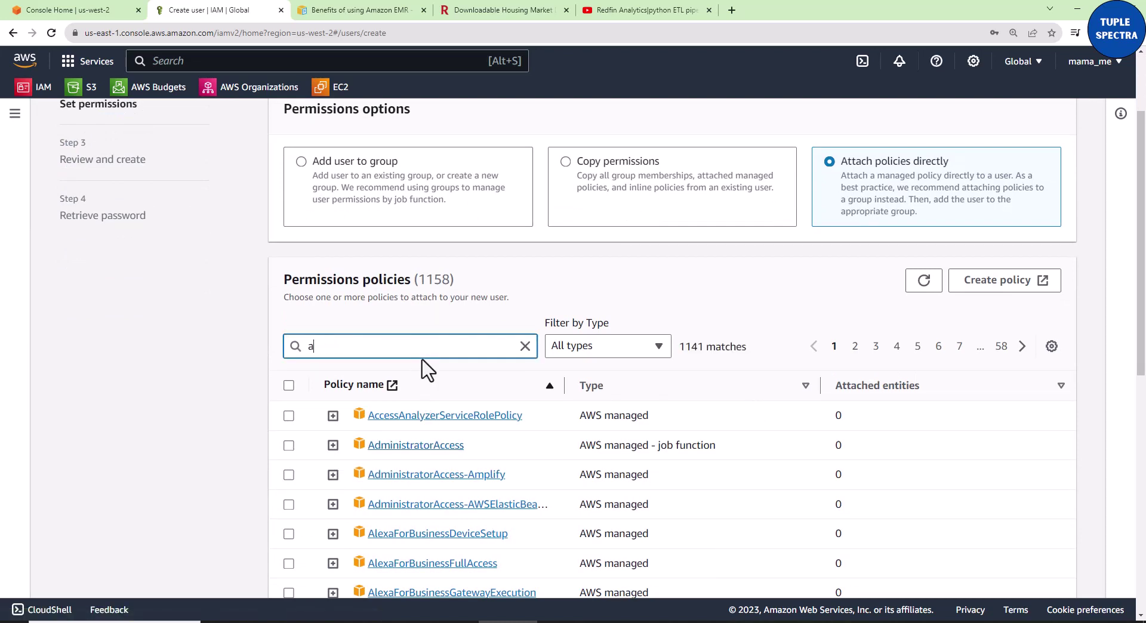
pyautogui.write('dmin')
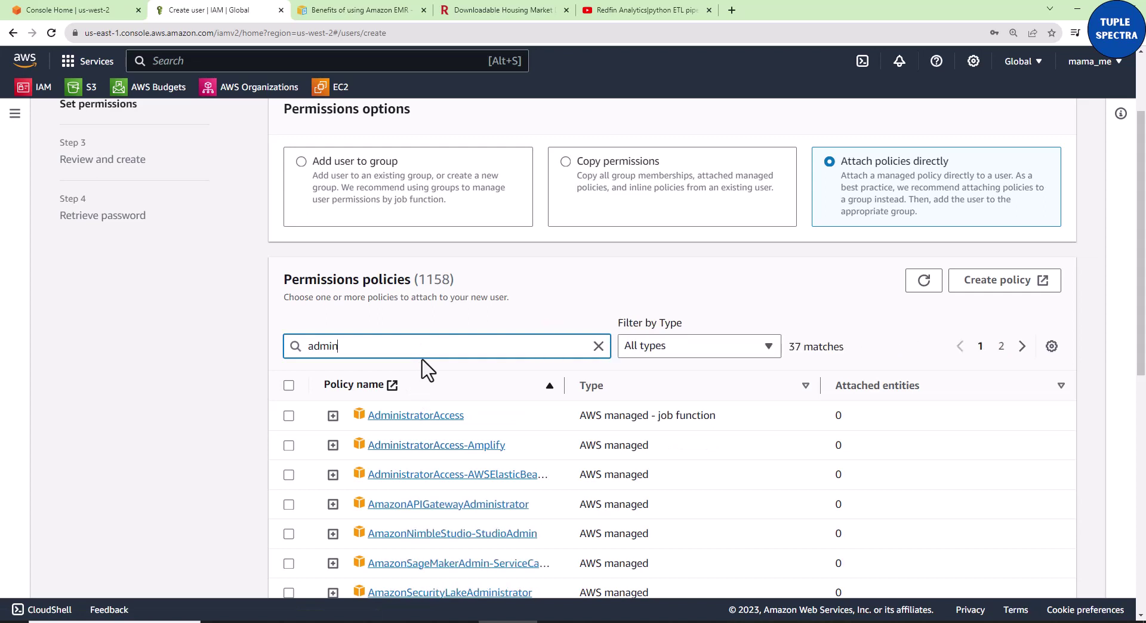
pyautogui.write('istrator')
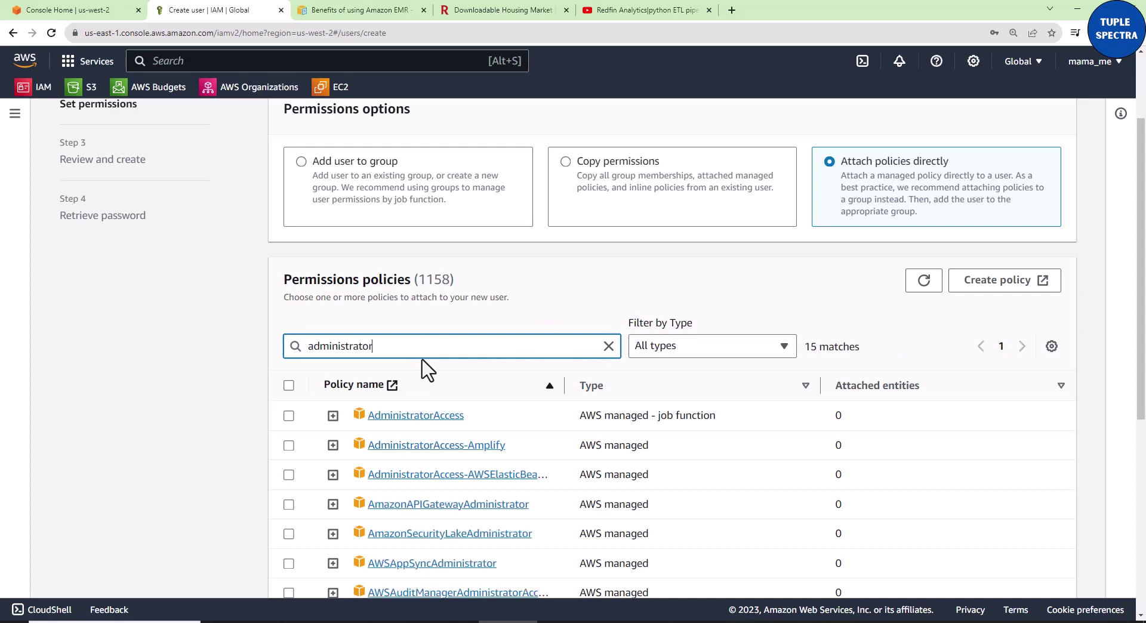
pyautogui.click(289, 416)
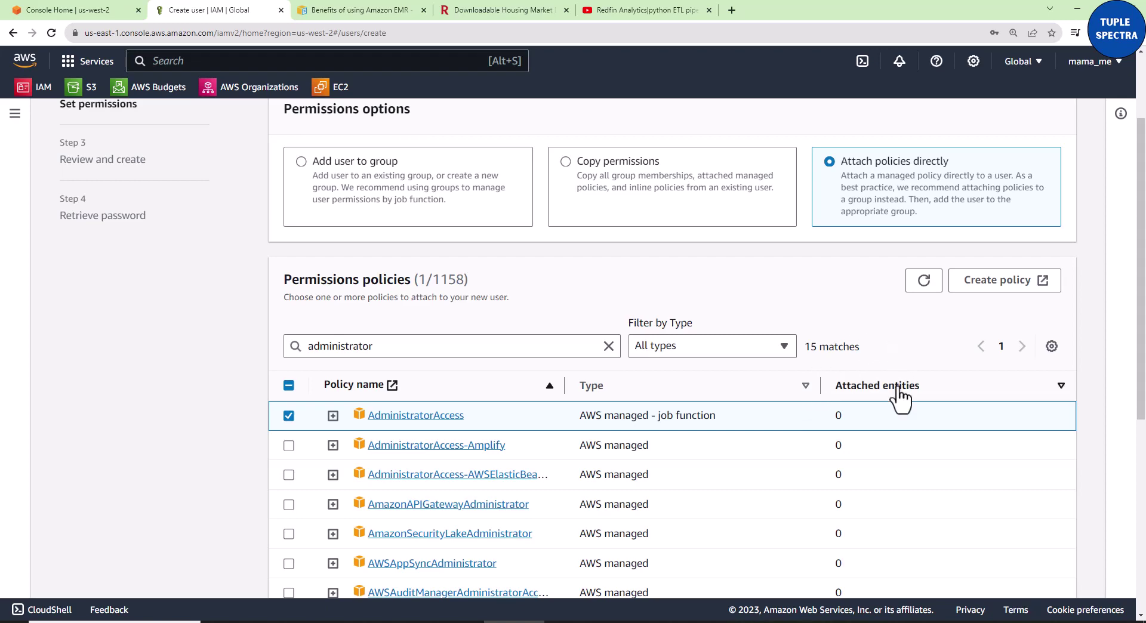
pyautogui.scroll(-1, 1108, 429)
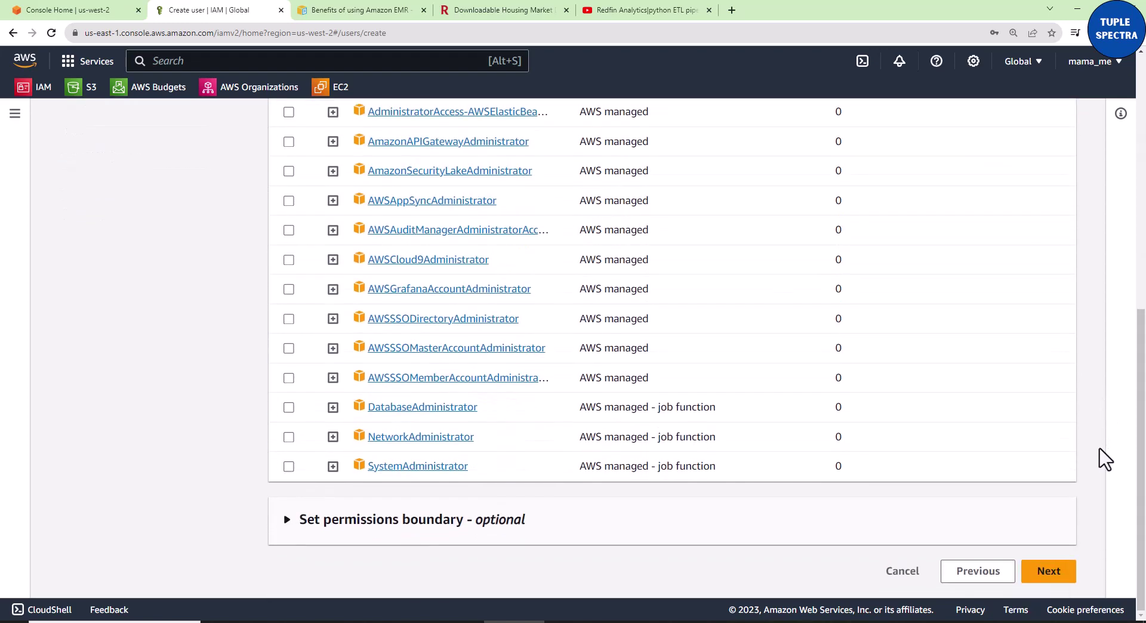
pyautogui.click(1049, 574)
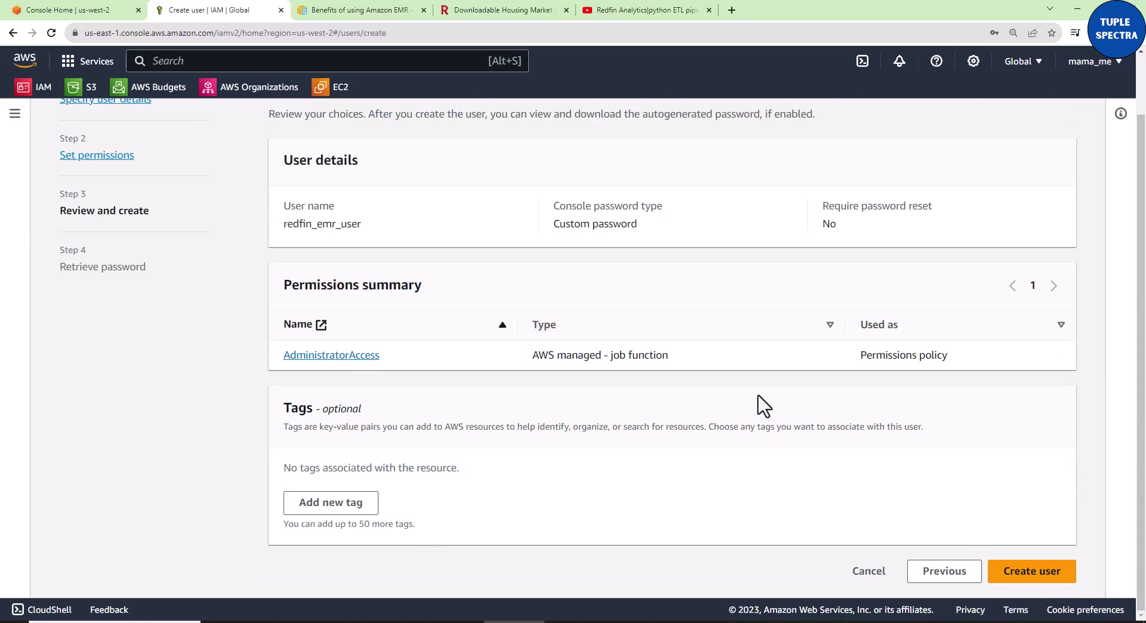
# Create the reviewed user and download its console sign-in details as a CSV file.
pyautogui.click(1015, 574)
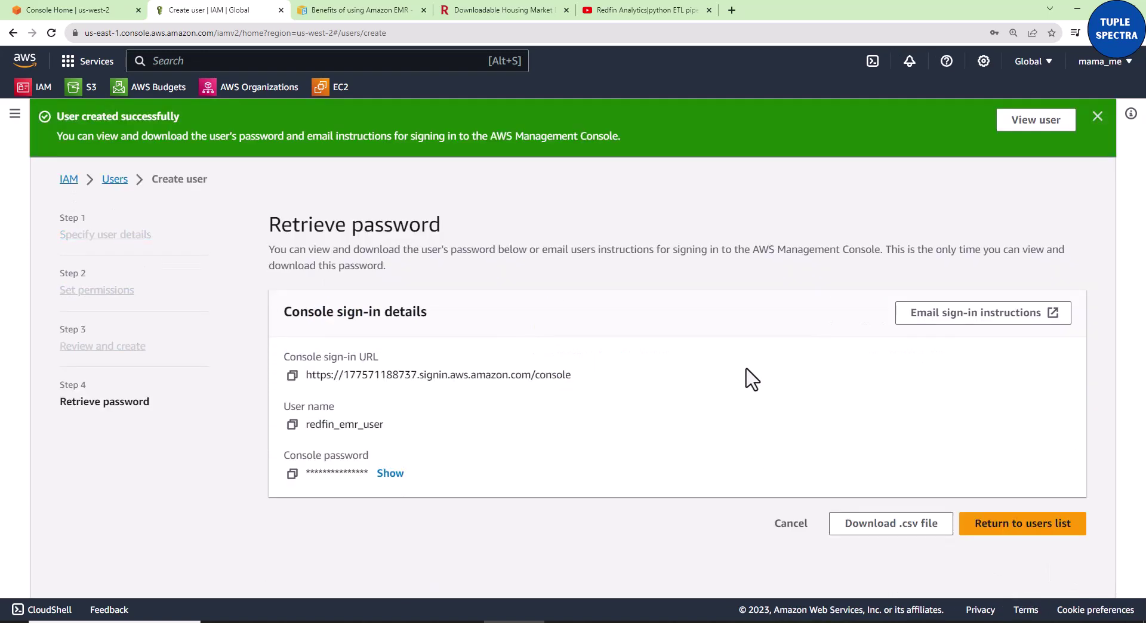
pyautogui.click(1097, 117)
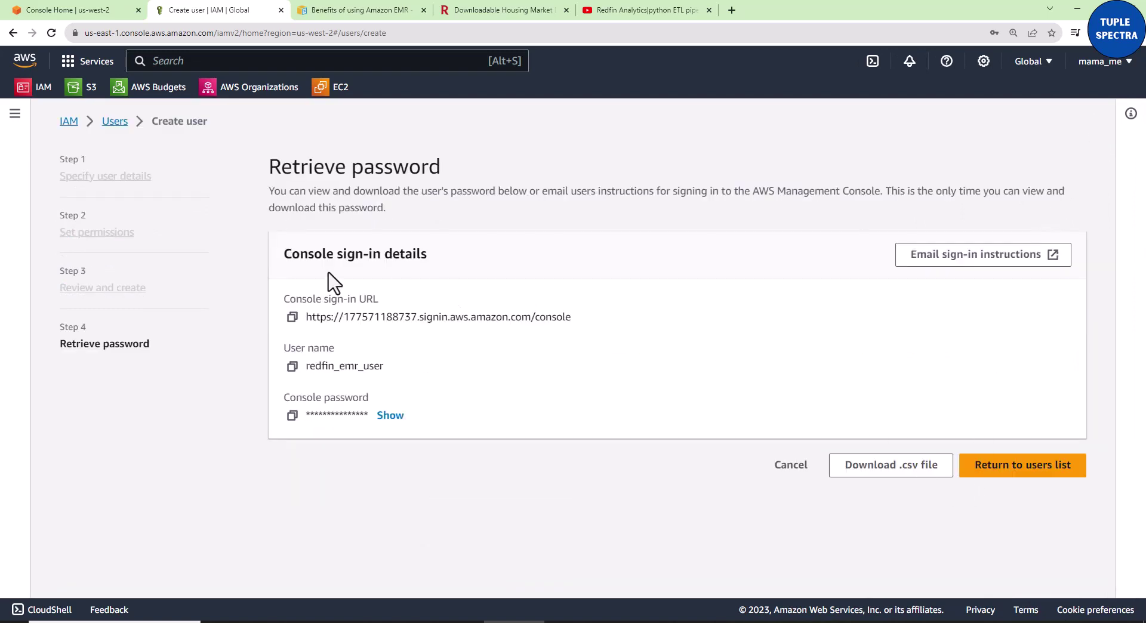
pyautogui.click(880, 475)
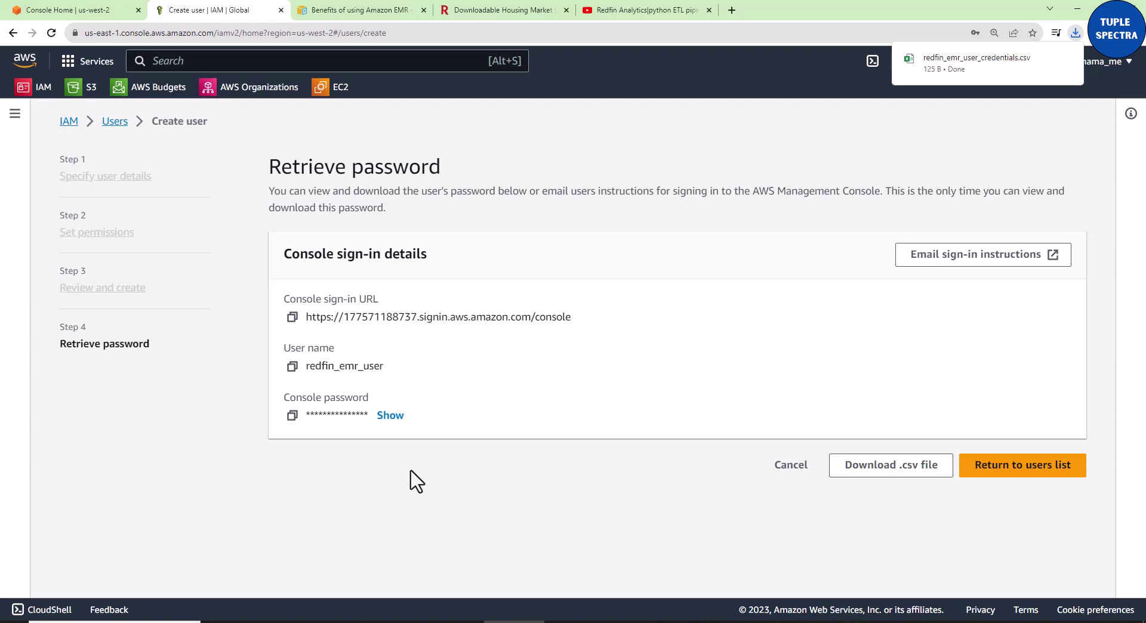
# Return to the users list and open redfin_emr_user's details to check its attached permissions policies.
pyautogui.click(1000, 472)
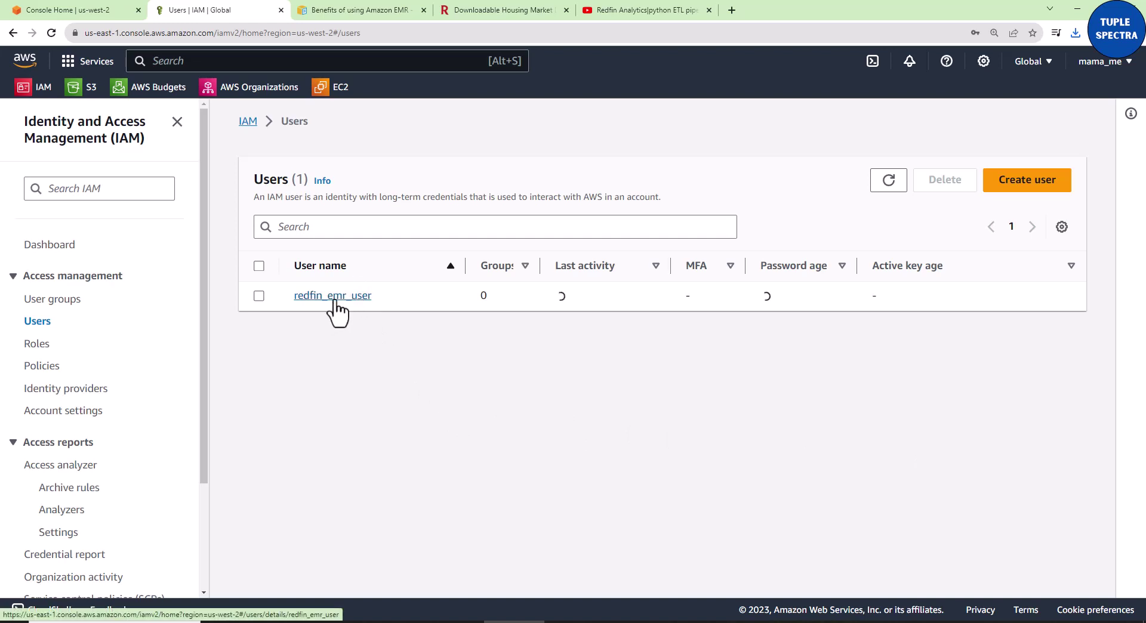
pyautogui.click(335, 297)
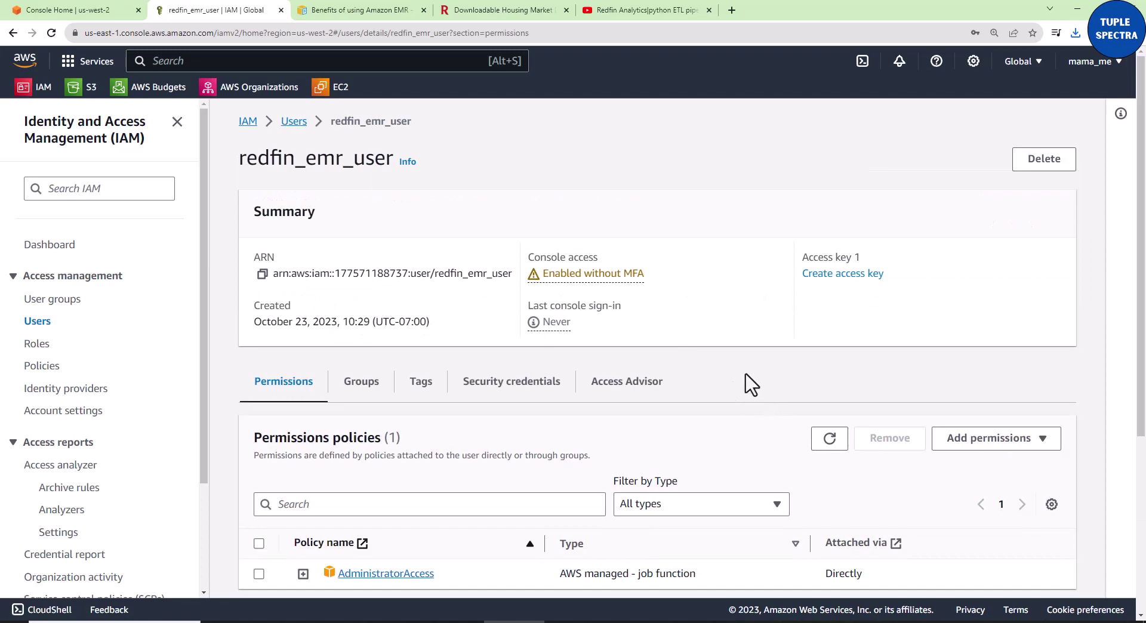
pyautogui.scroll(-3, 752, 385)
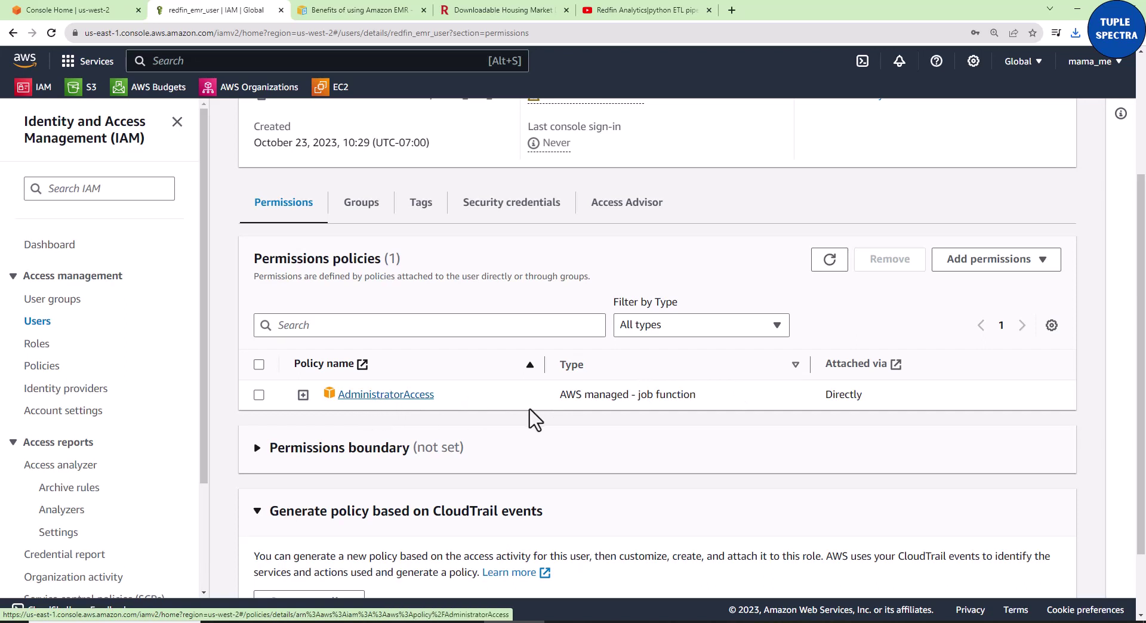
# Open redfin_emr_user's security credentials and start creating an access key for the user.
pyautogui.scroll(2, 600, 427)
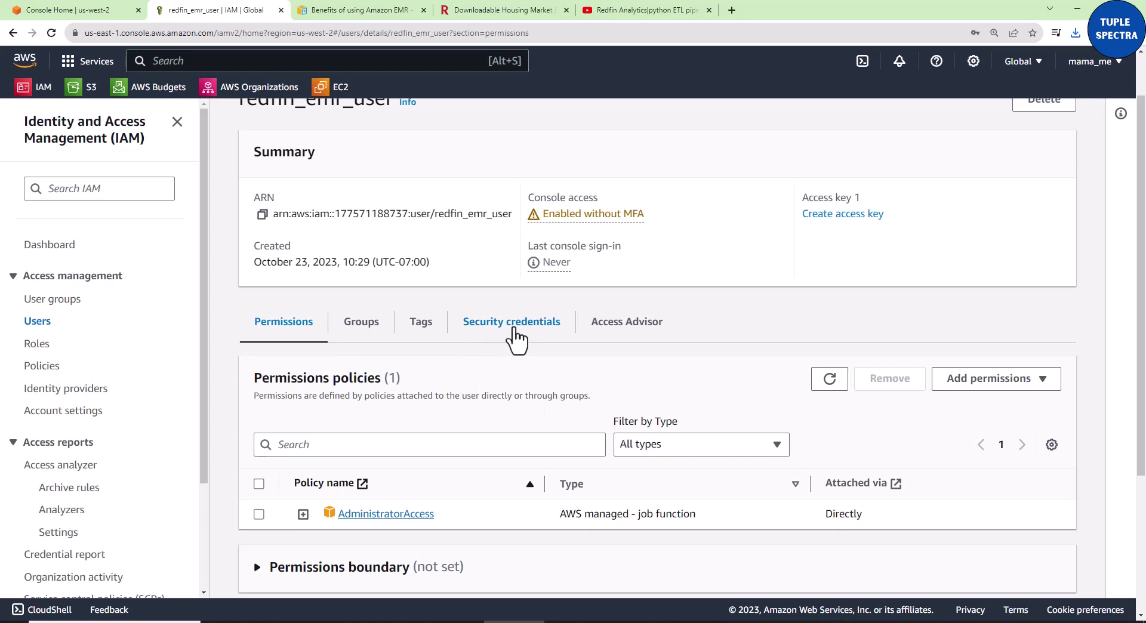
pyautogui.scroll(1, 490, 382)
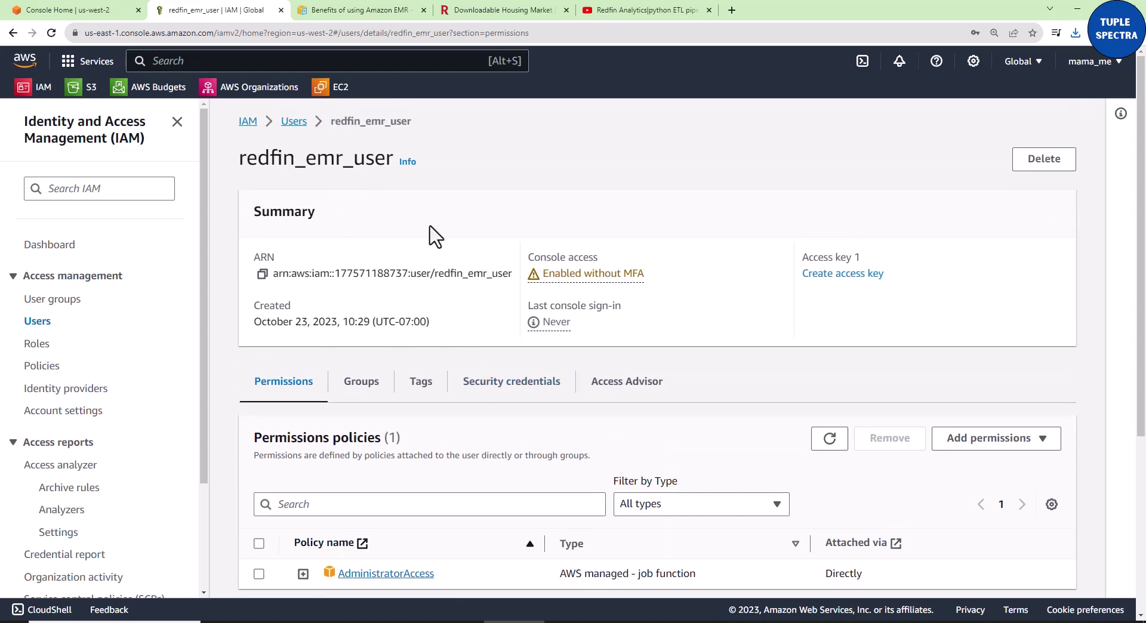
pyautogui.click(519, 388)
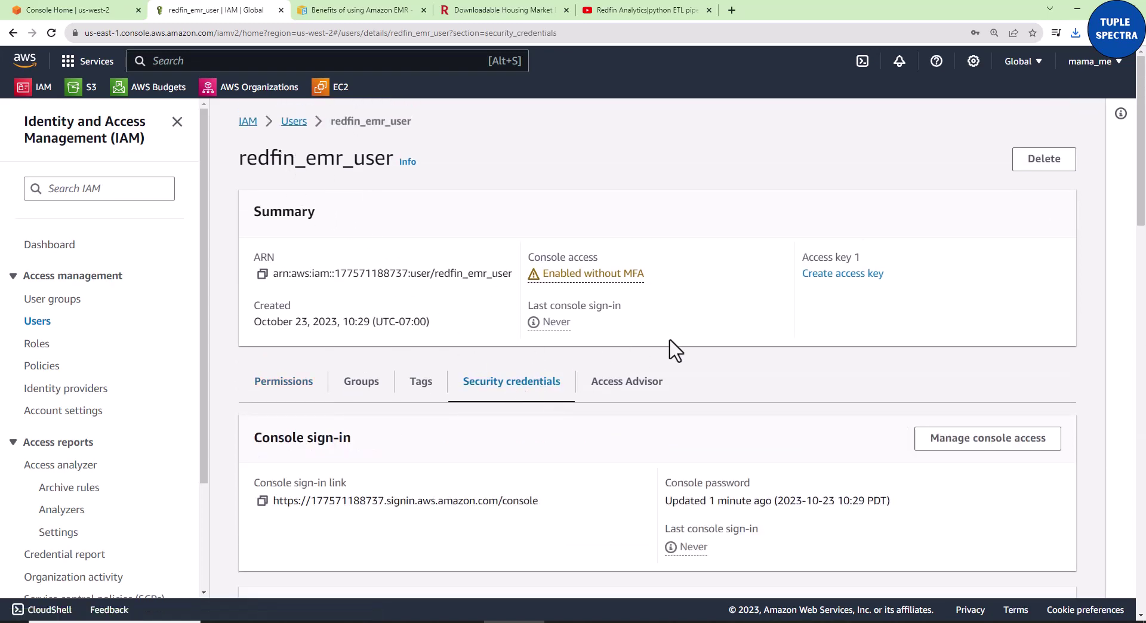
pyautogui.scroll(-6, 722, 337)
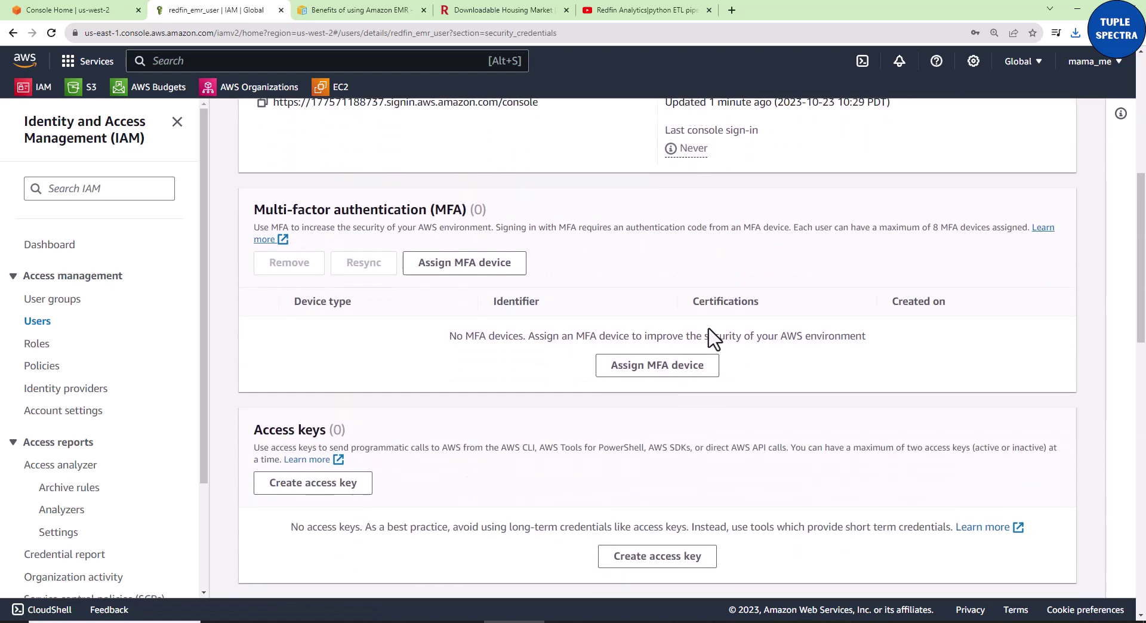
pyautogui.scroll(-2, 713, 339)
pyautogui.scroll(-1, 710, 337)
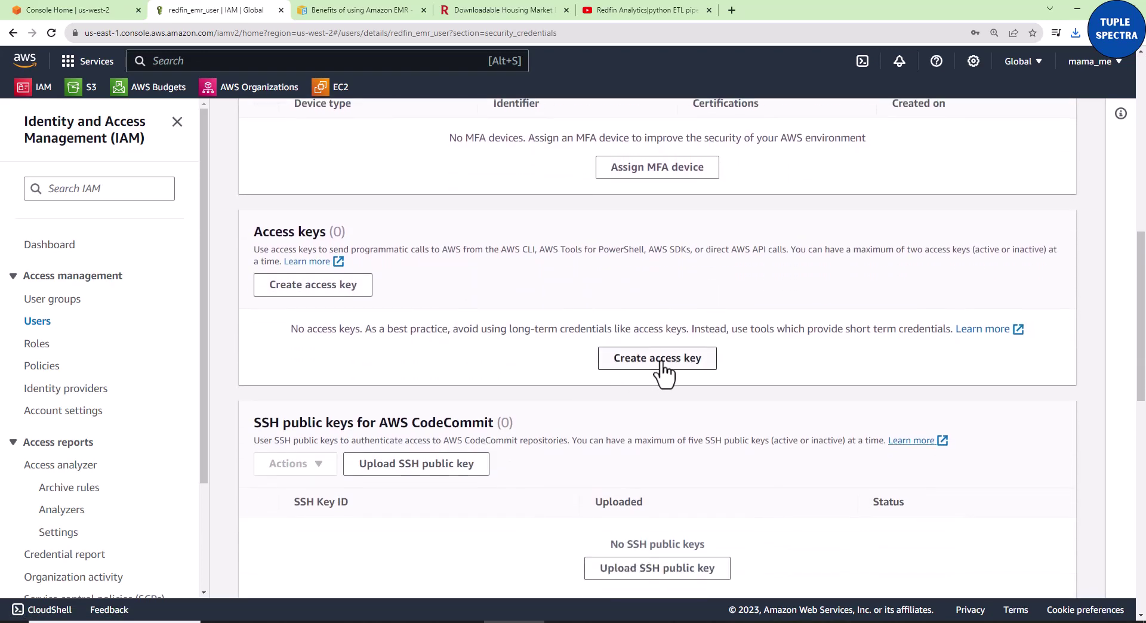
pyautogui.click(659, 360)
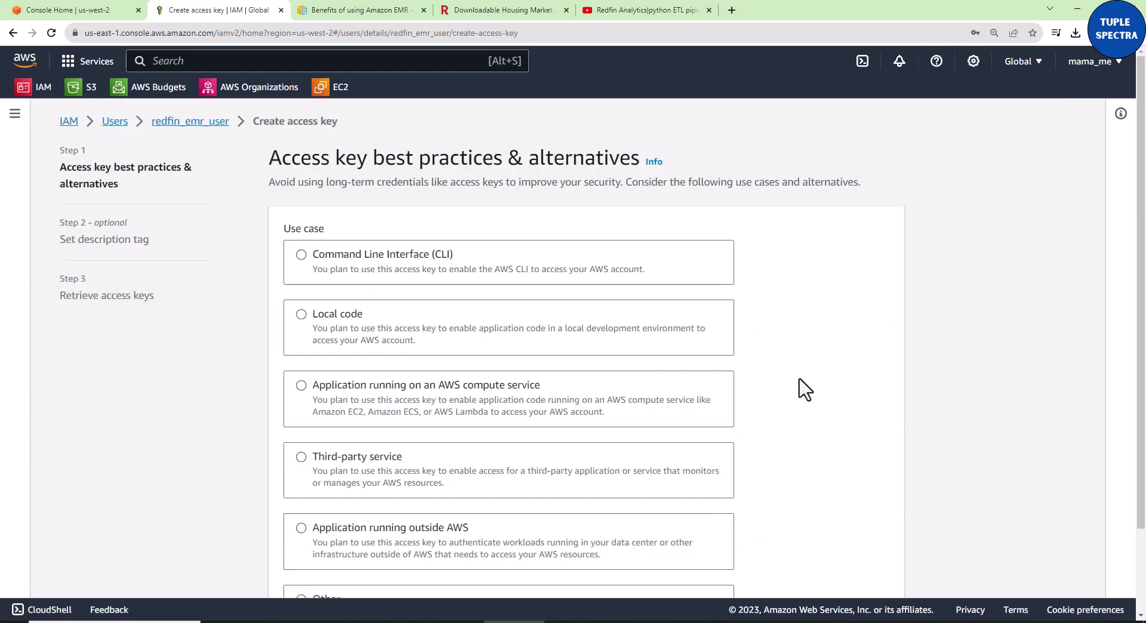
# Create the access key for the Command Line Interface (CLI) use case, acknowledging the recommendation and leaving the description tag empty, and download its CSV file.
pyautogui.scroll(-1, 803, 390)
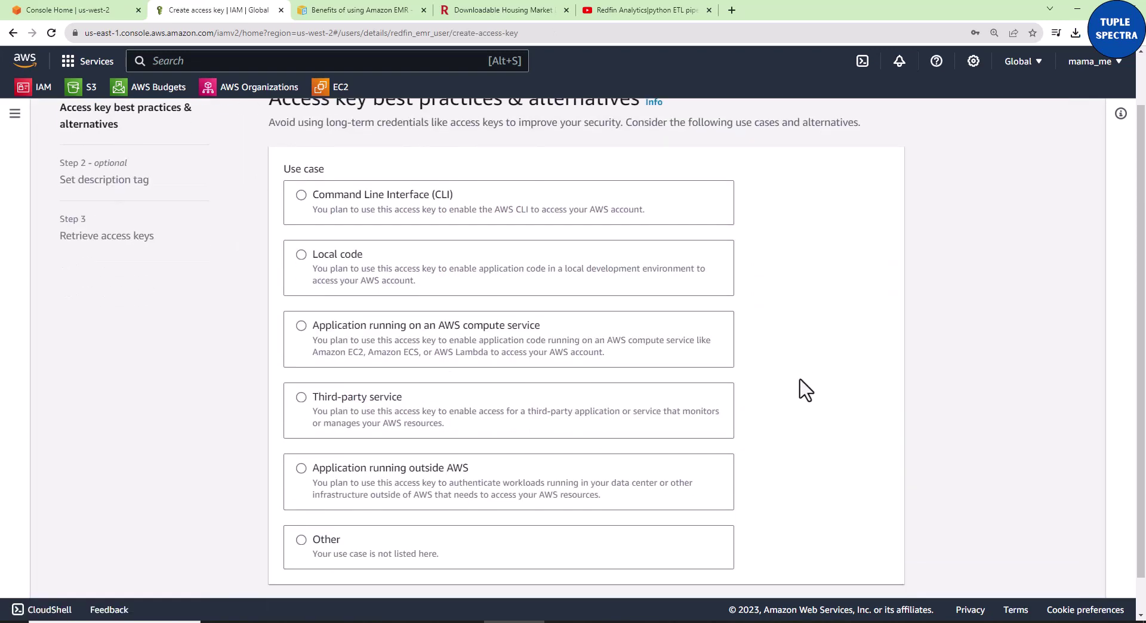
pyautogui.click(301, 196)
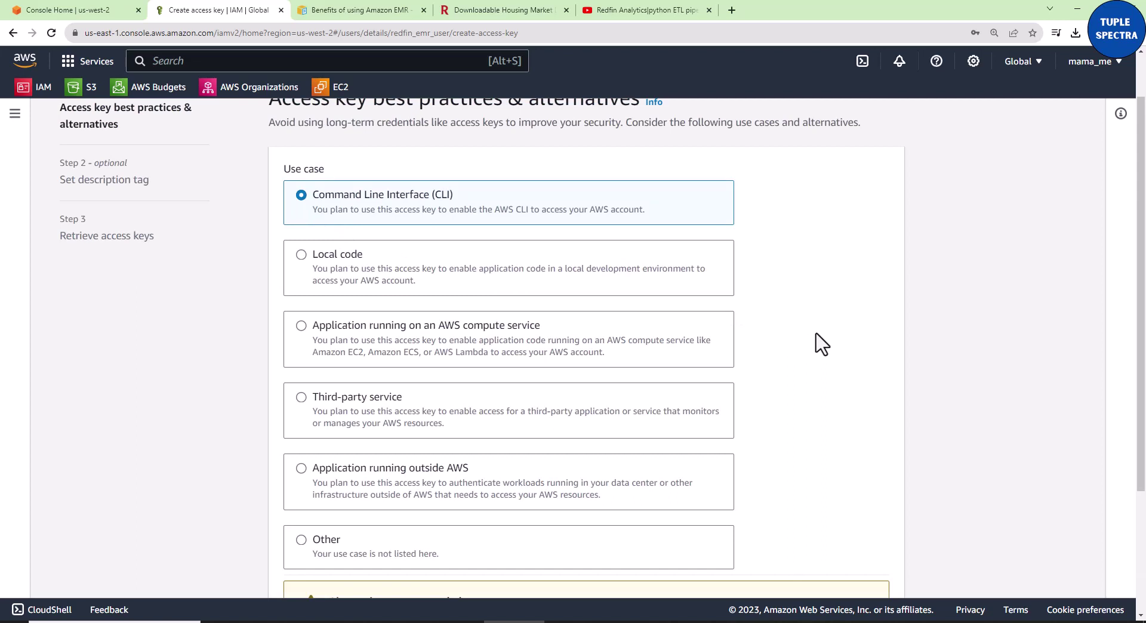
pyautogui.scroll(-3, 820, 344)
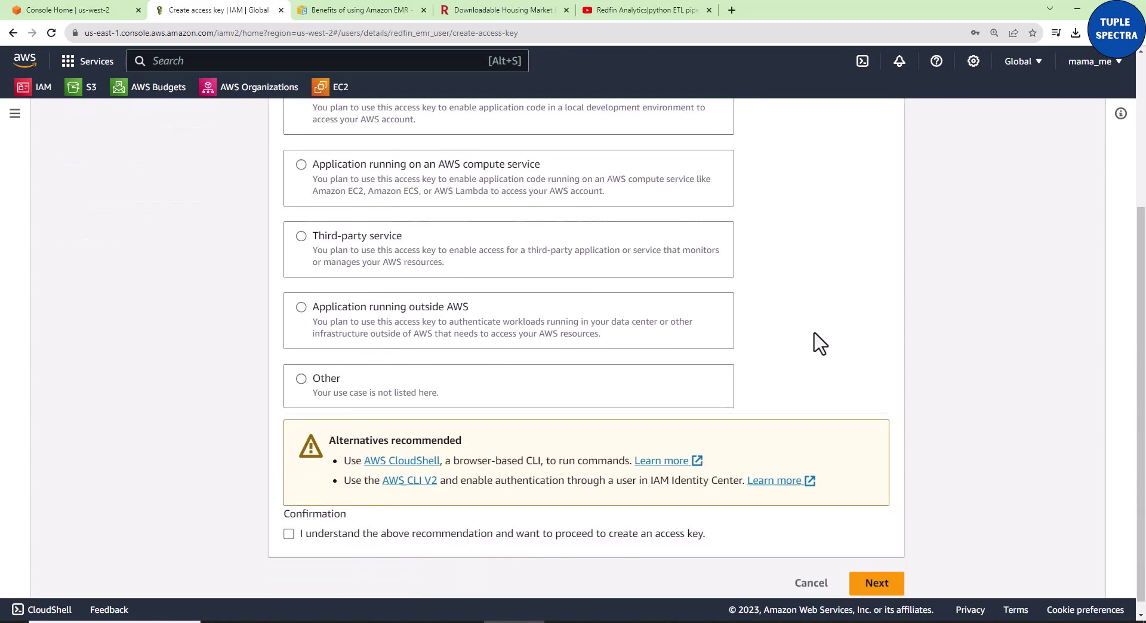
pyautogui.click(288, 525)
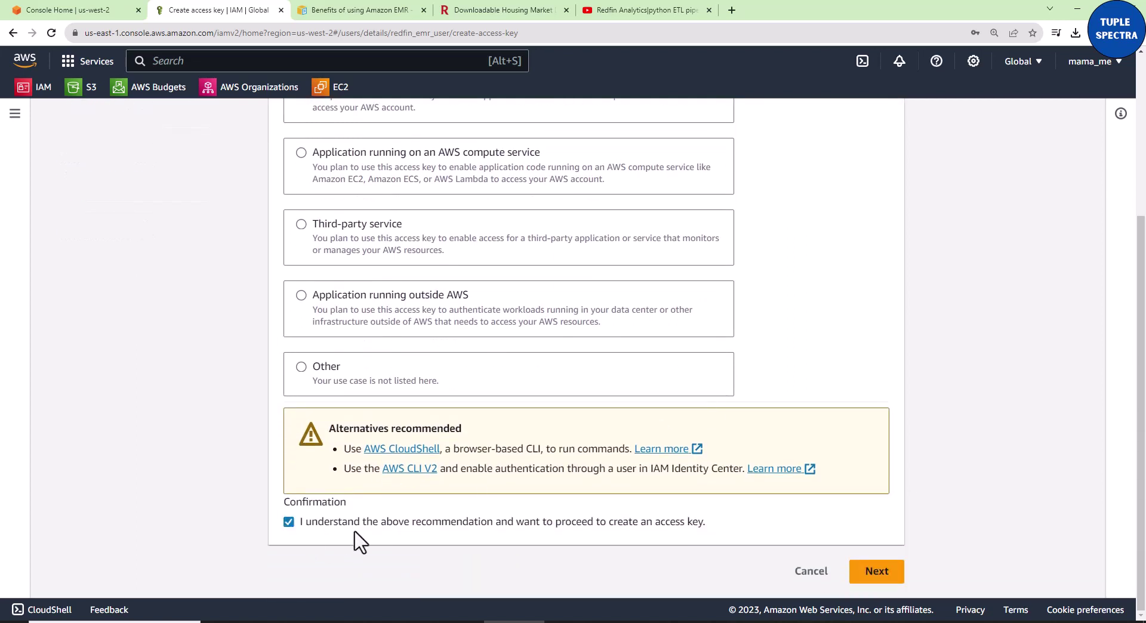
pyautogui.click(863, 577)
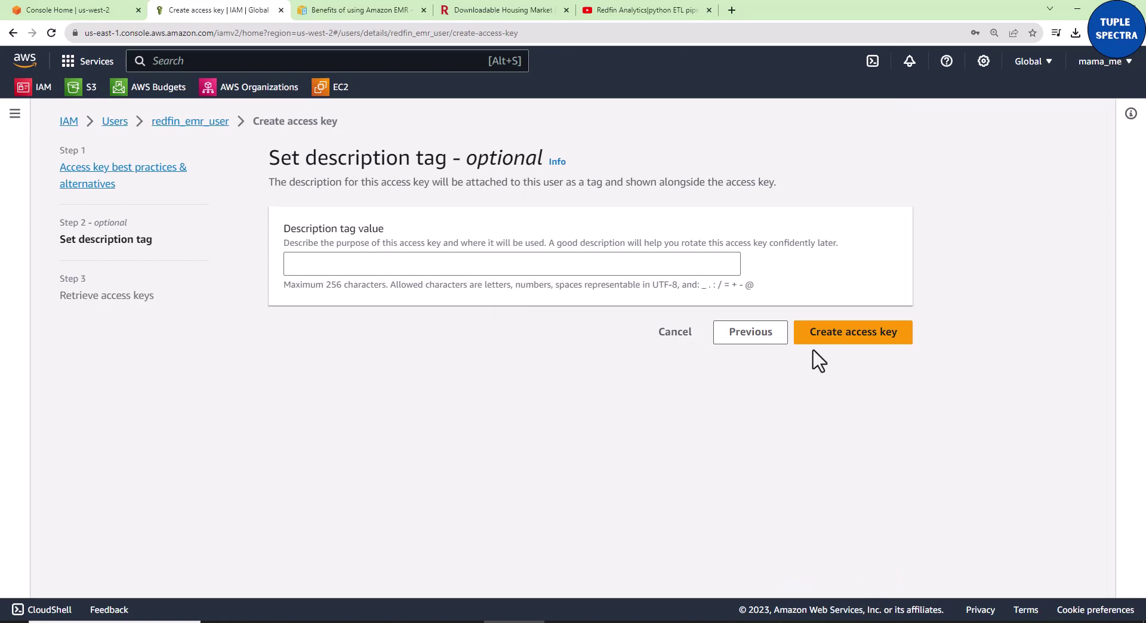
pyautogui.click(838, 333)
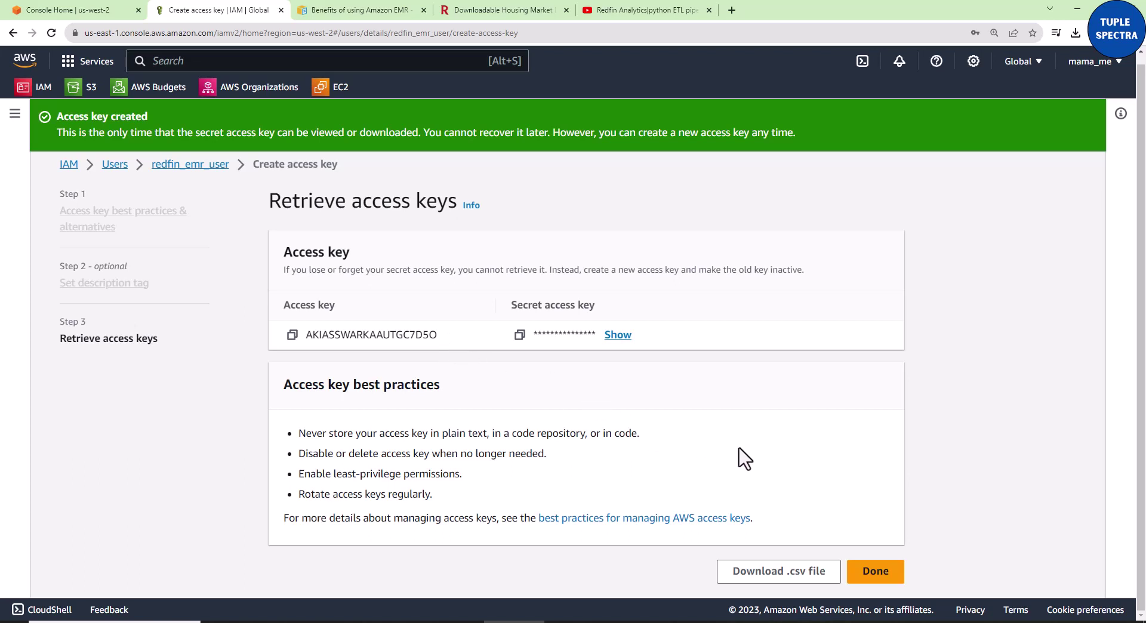
pyautogui.click(760, 577)
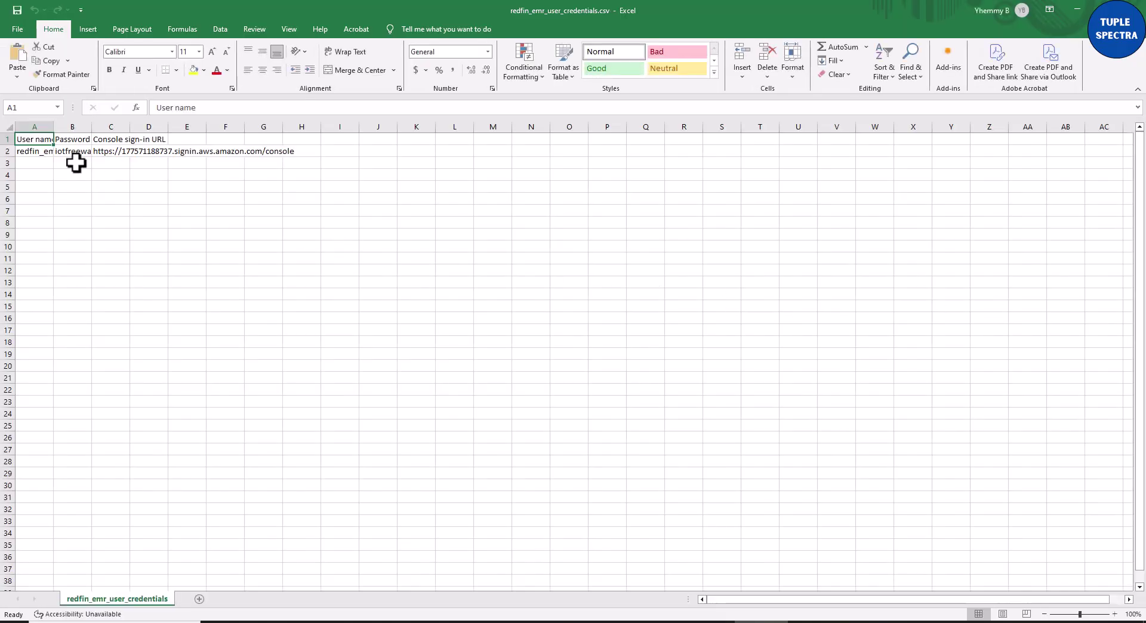
# In Excel, autofit all columns of redfin_emr_user_credentials.csv and check the user name, password and console sign-in URL cells.
pyautogui.click(8, 126)
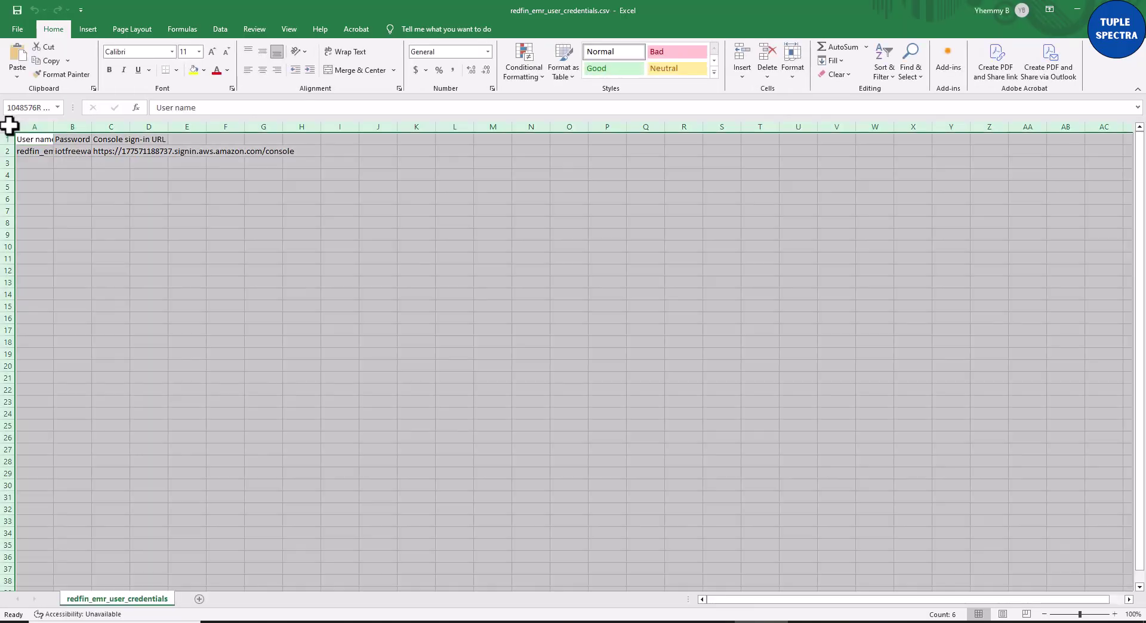
pyautogui.doubleClick(53, 127)
pyautogui.click(62, 155)
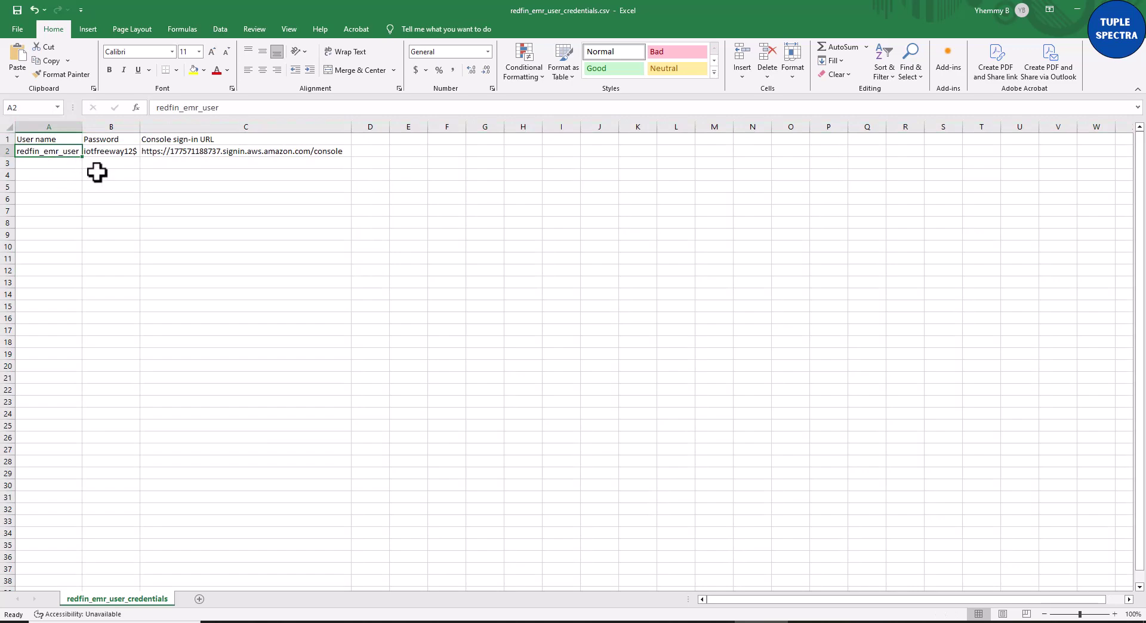
pyautogui.click(109, 153)
pyautogui.click(221, 154)
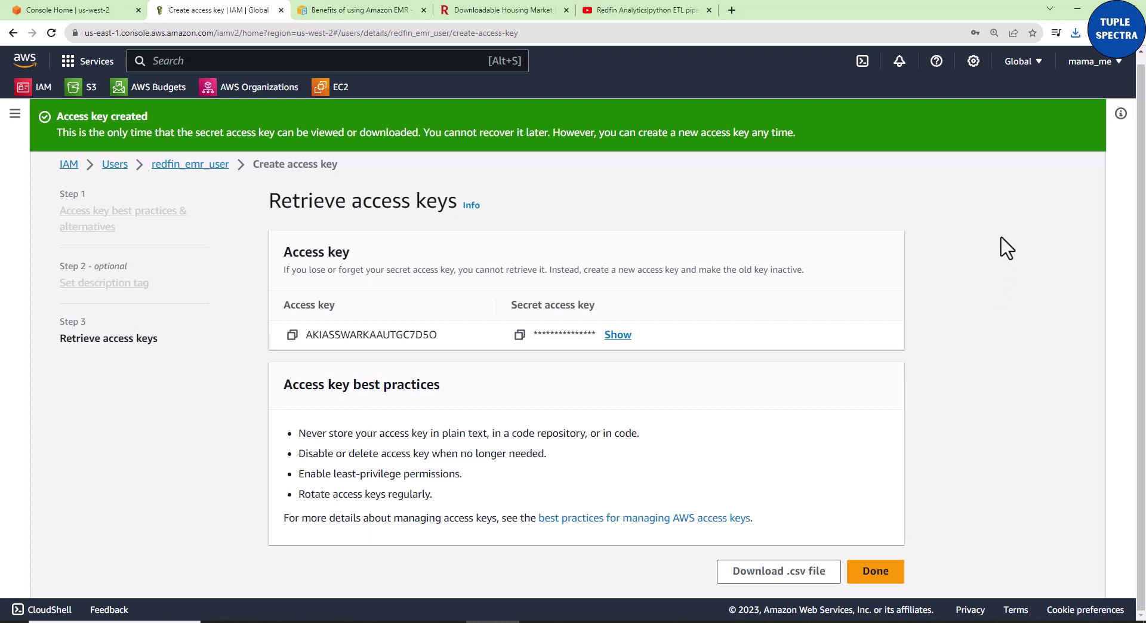
# Switch to Chrome, sign out of the current AWS account, and close both AWS console tabs.
pyautogui.click(1109, 63)
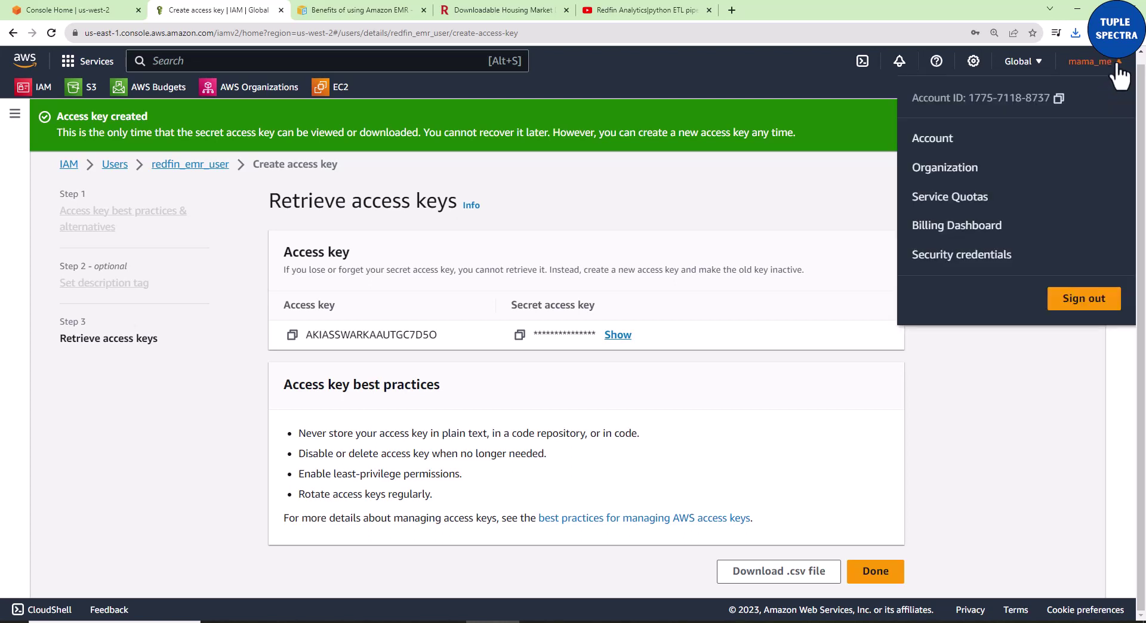
pyautogui.click(1079, 308)
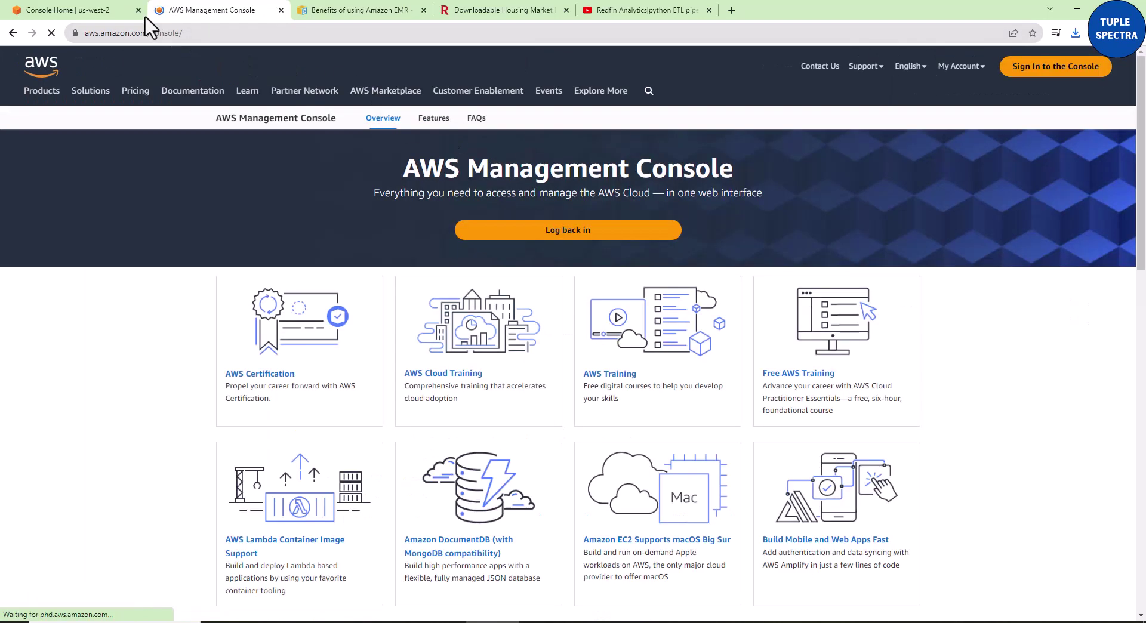
pyautogui.click(139, 9)
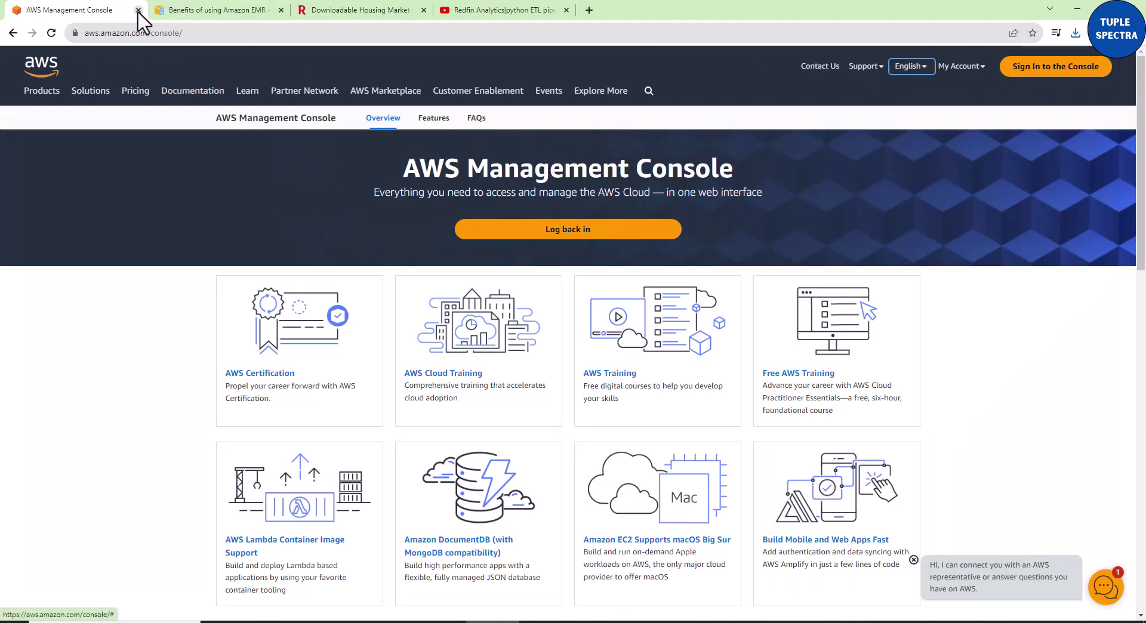
pyautogui.click(138, 10)
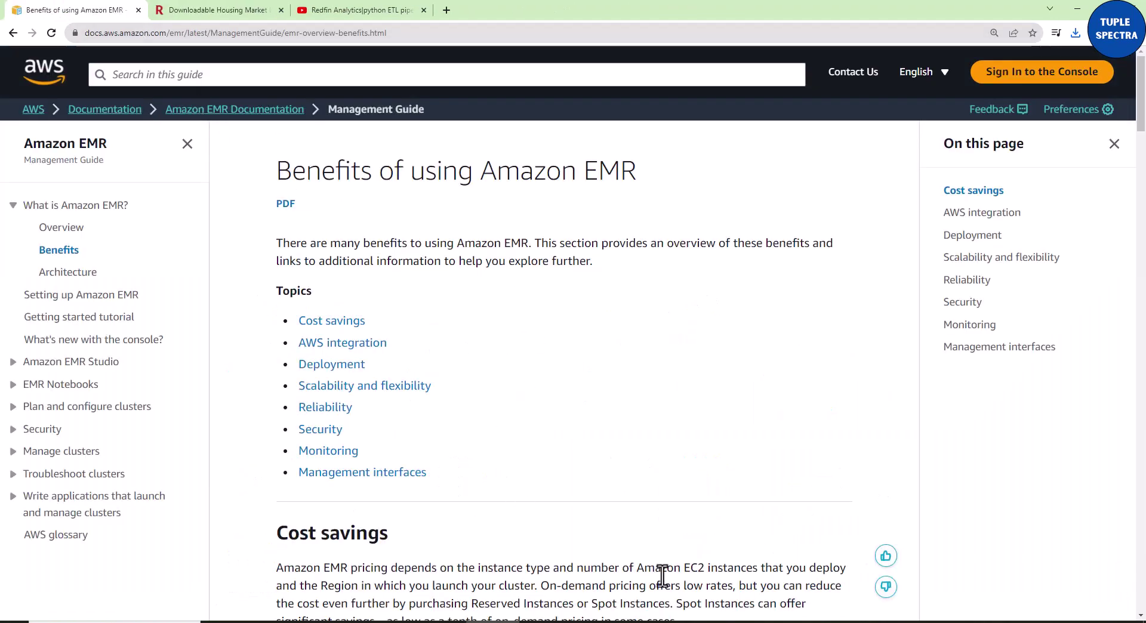
# Switch to Excel, enlarge the credentials sheet to 220%, and select the full console sign-in URL in C2 for copying.
pyautogui.click(761, 622)
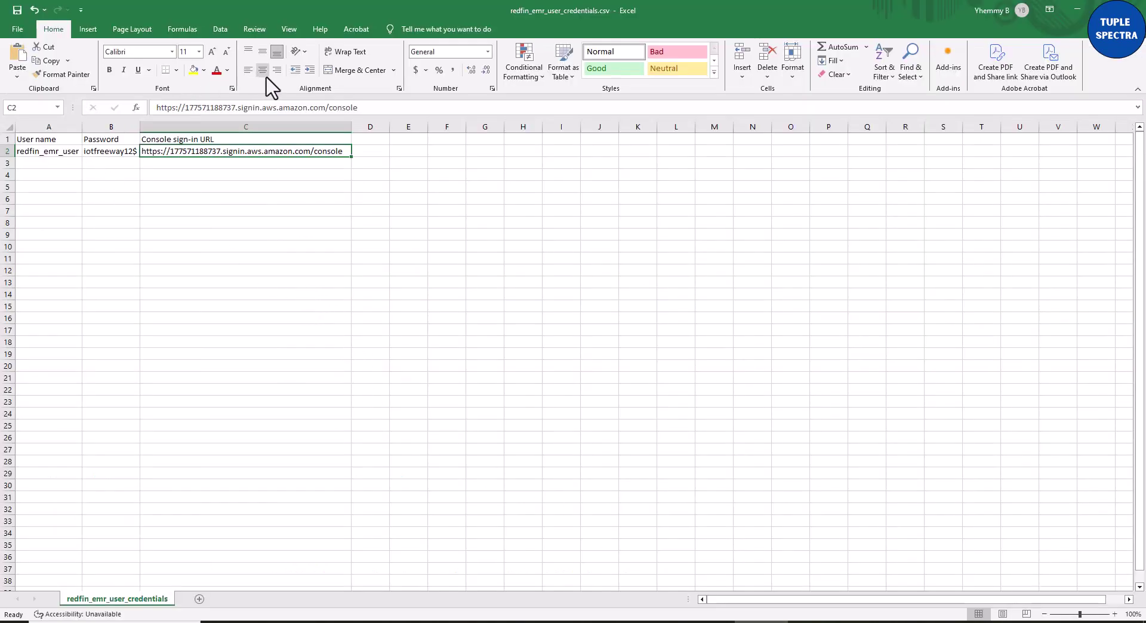
pyautogui.keyDown('ctrl'); pyautogui.scroll(5, 290, 320); pyautogui.keyUp('ctrl')
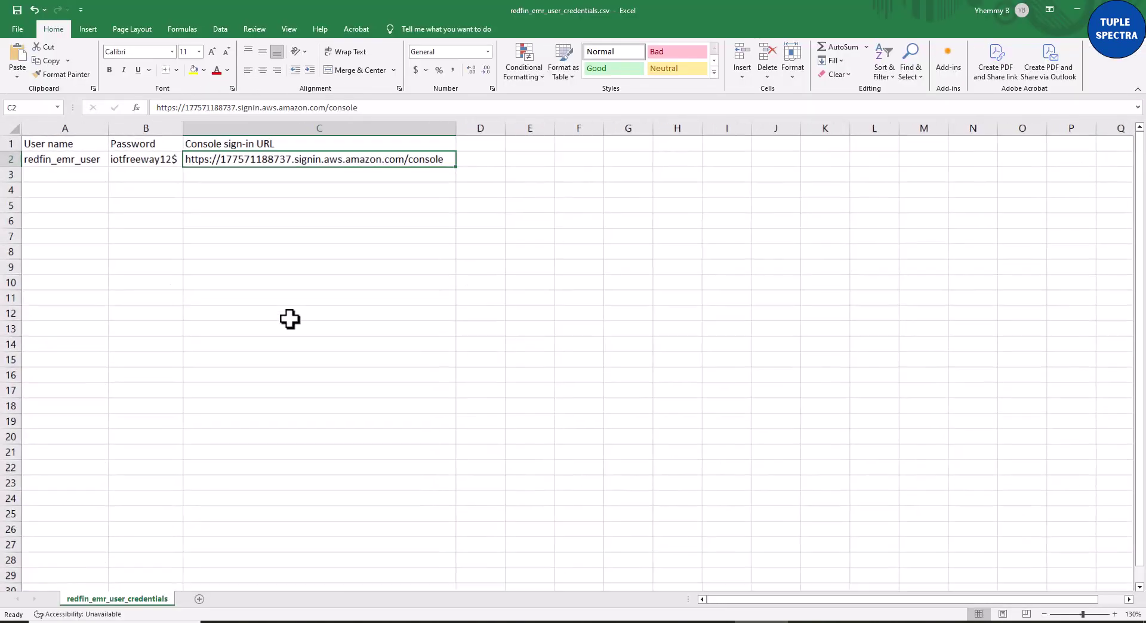
pyautogui.keyDown('ctrl'); pyautogui.scroll(2, 291, 319); pyautogui.keyUp('ctrl')
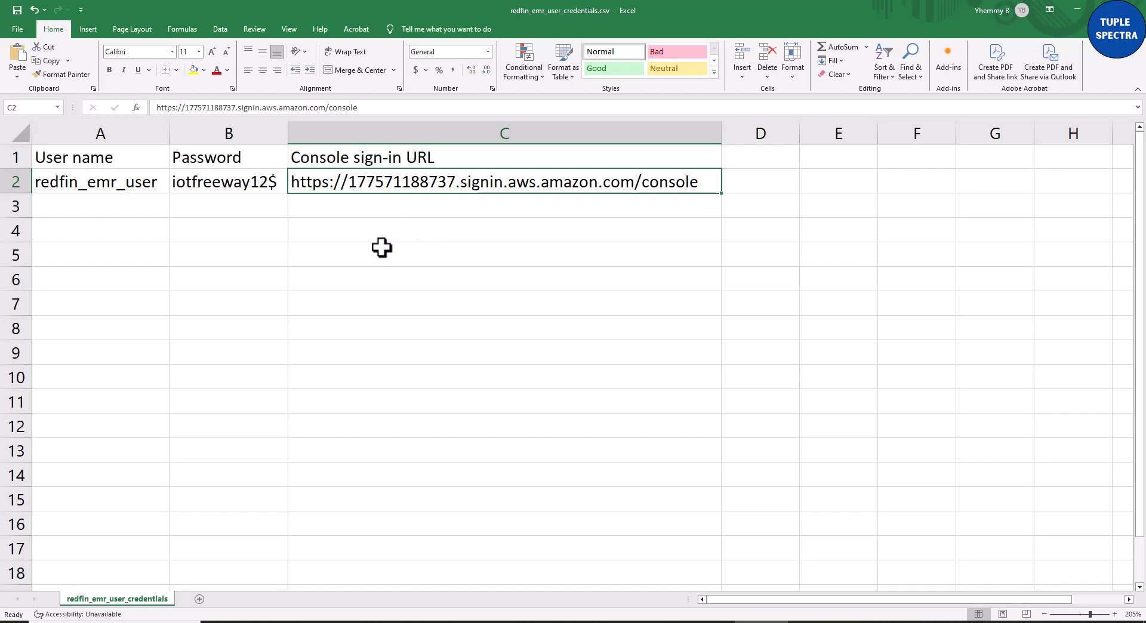
pyautogui.keyDown('ctrl'); pyautogui.scroll(1, 383, 252); pyautogui.keyUp('ctrl')
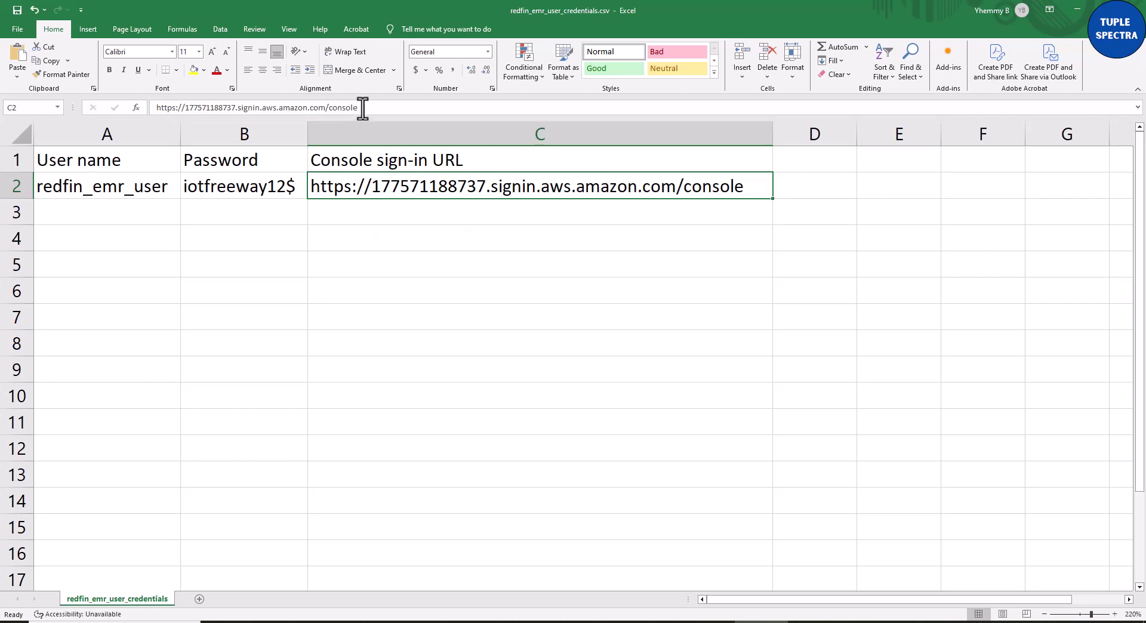
pyautogui.moveTo(361, 108); pyautogui.dragTo(154, 105)
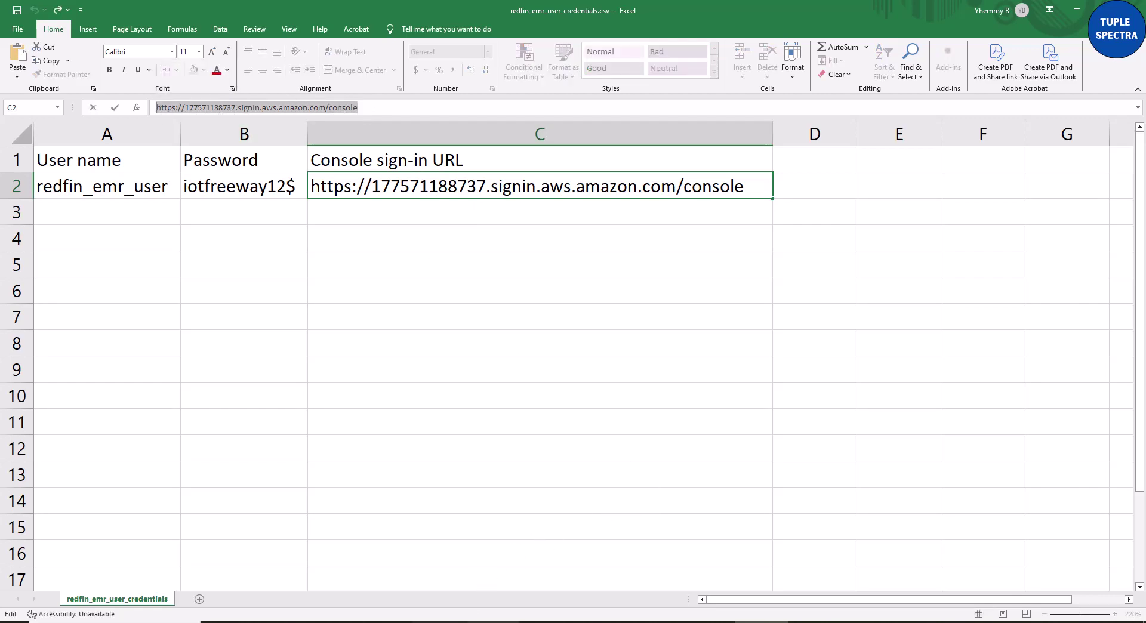
# Switch to Chrome, load the copied console sign-in URL in a new tab, and check the prefilled account ID.
pyautogui.click(439, 622)
pyautogui.click(447, 10)
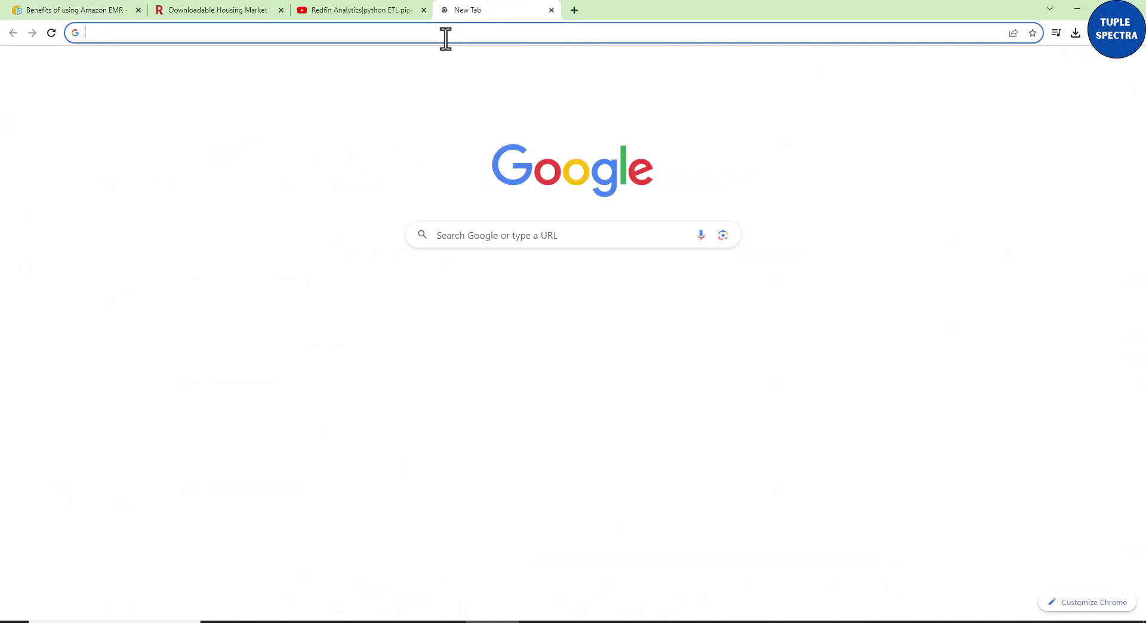
pyautogui.click(445, 34)
pyautogui.write('https://177571188737.signin.aws.amazon.com/console')
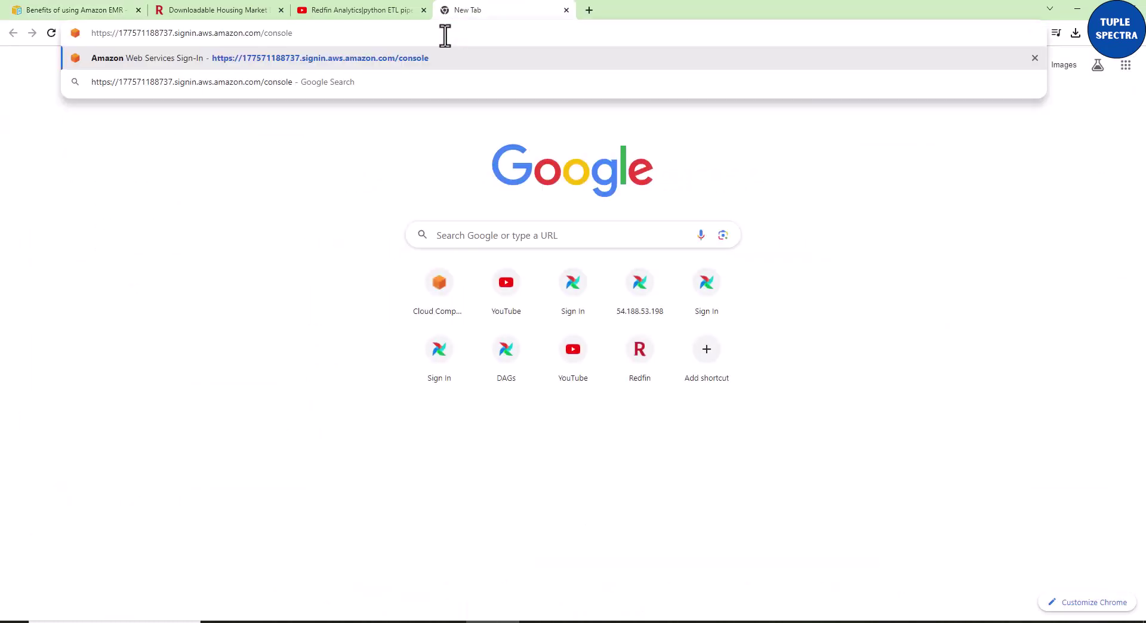
pyautogui.press('Return')
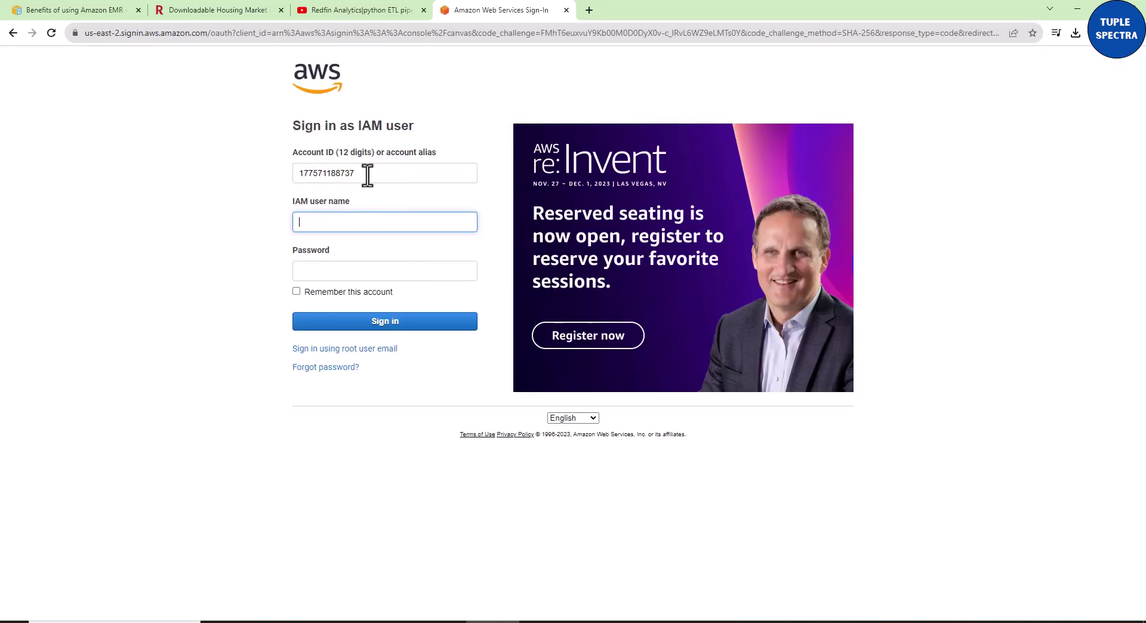
pyautogui.moveTo(367, 175); pyautogui.dragTo(289, 184)
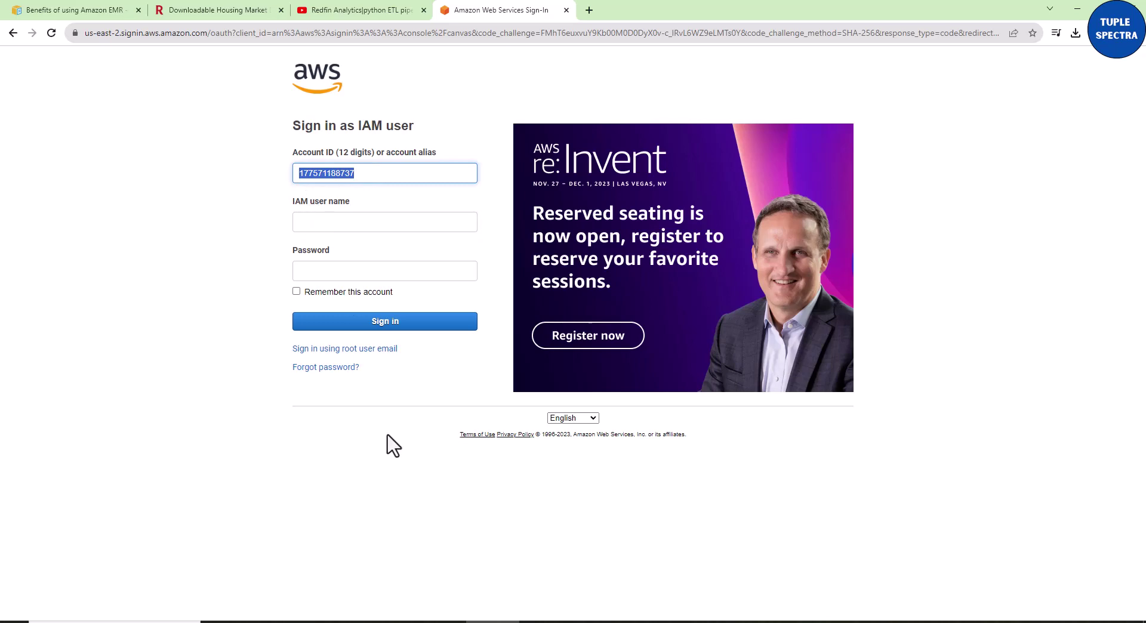
# Copy redfin_emr_user from the credentials sheet in Excel and paste it as the IAM user name on the sign-in page in Chrome.
pyautogui.click(761, 622)
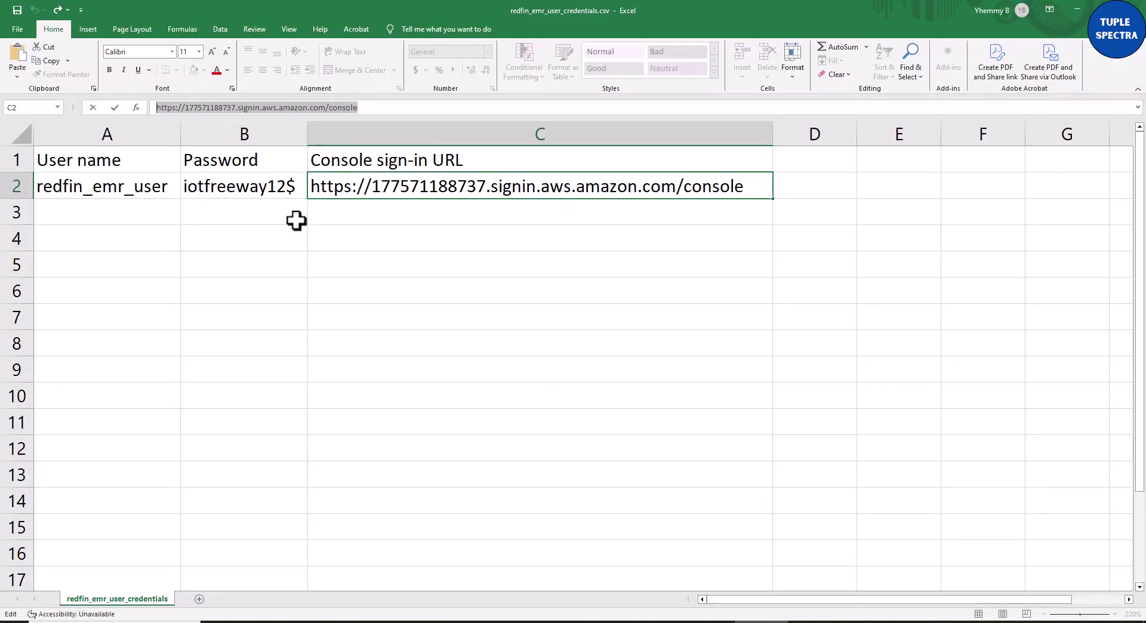
pyautogui.click(114, 186)
pyautogui.moveTo(216, 108); pyautogui.dragTo(147, 108)
pyautogui.hotkey('ctrl', 'c')
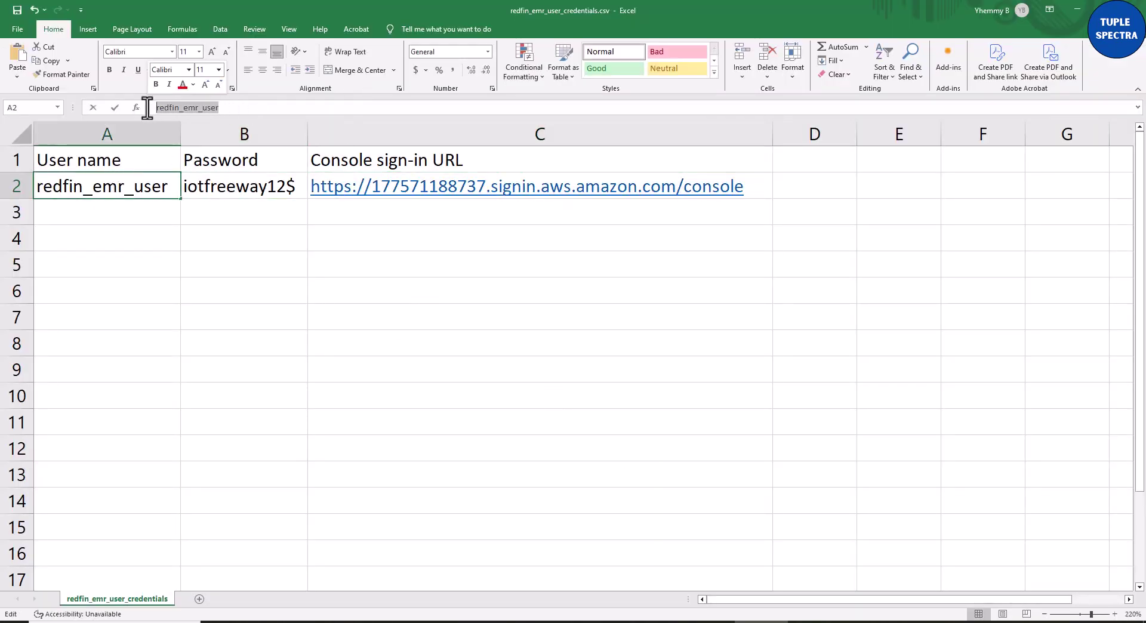
pyautogui.click(761, 622)
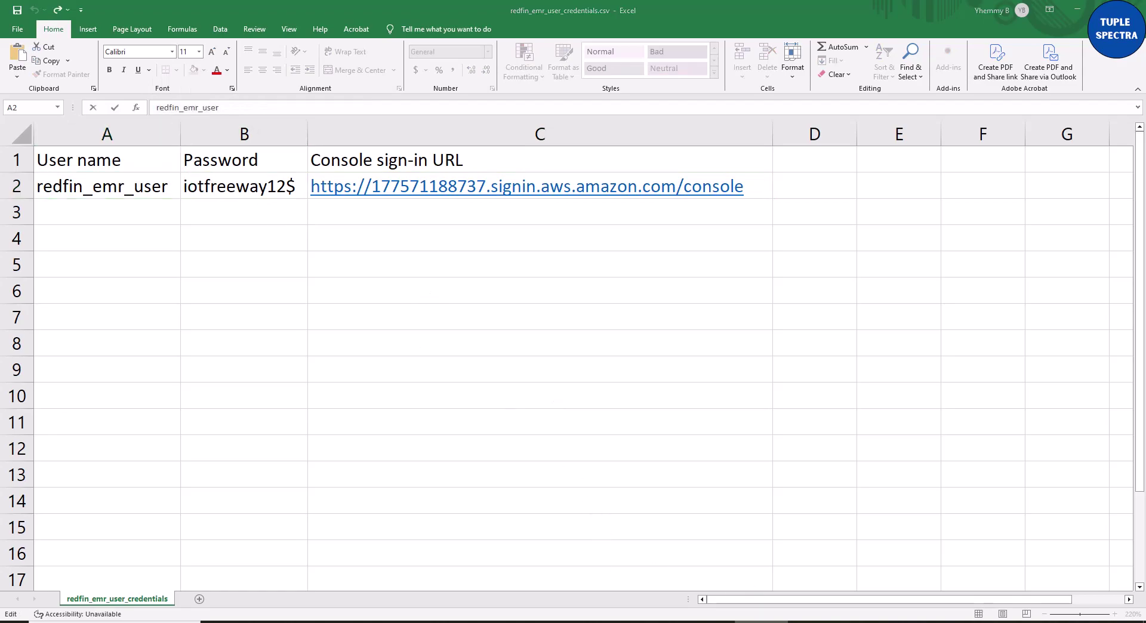
pyautogui.click(378, 223)
pyautogui.hotkey('ctrl', 'v')
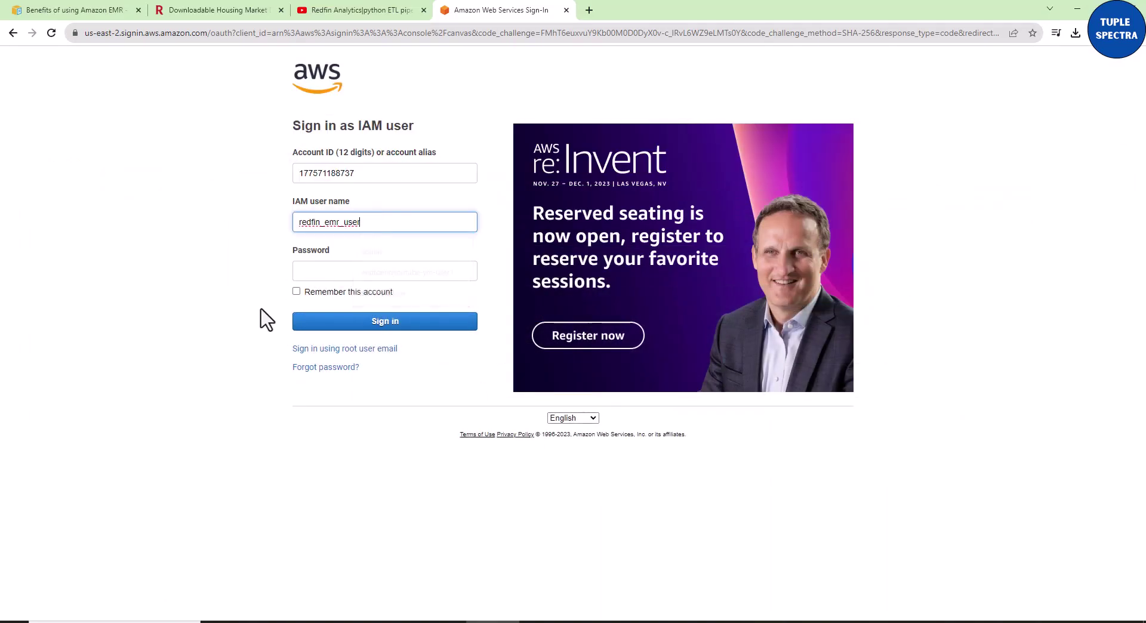
pyautogui.click(171, 401)
# Switch to Excel and copy the IAM user's password from cell B2 of the credentials sheet.
pyautogui.click(762, 622)
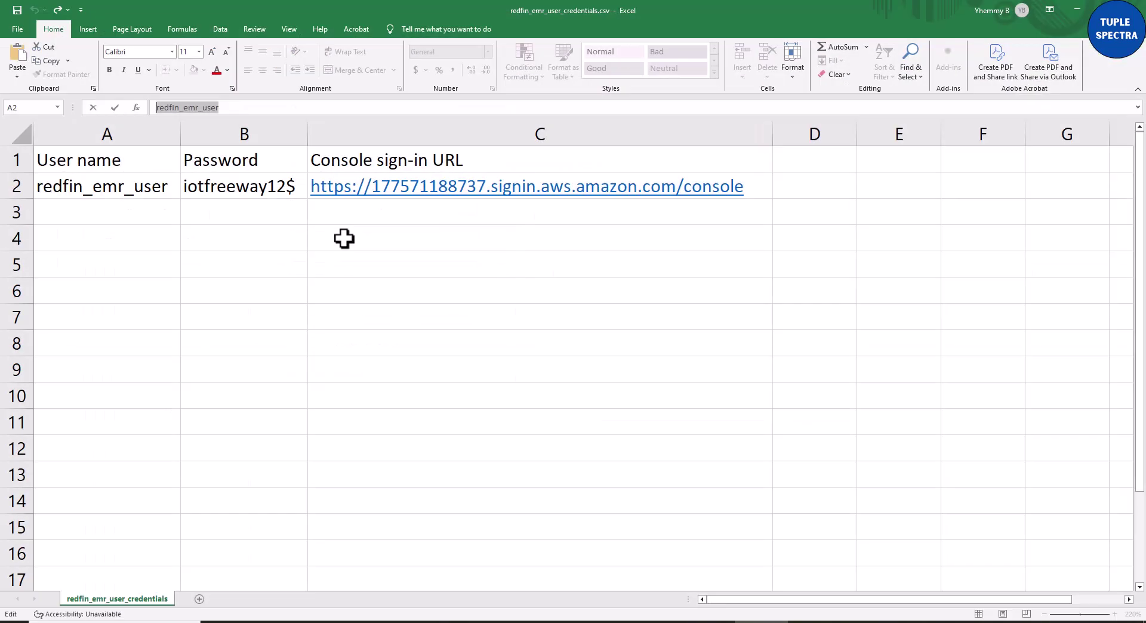
pyautogui.click(263, 185)
pyautogui.moveTo(219, 108); pyautogui.dragTo(158, 107)
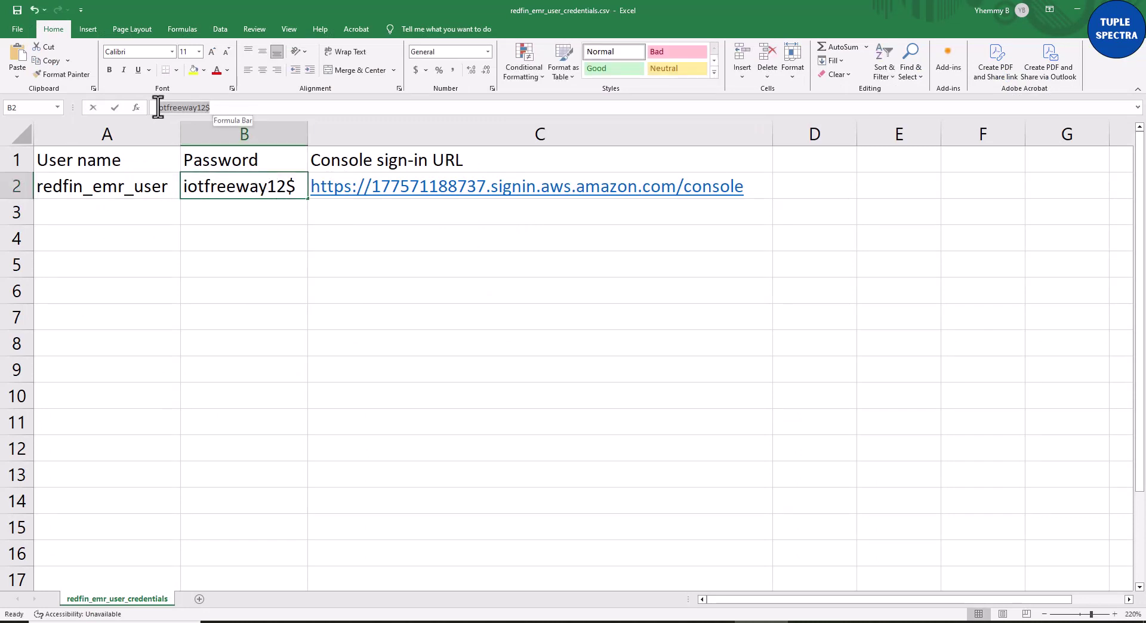
pyautogui.click(611, 404)
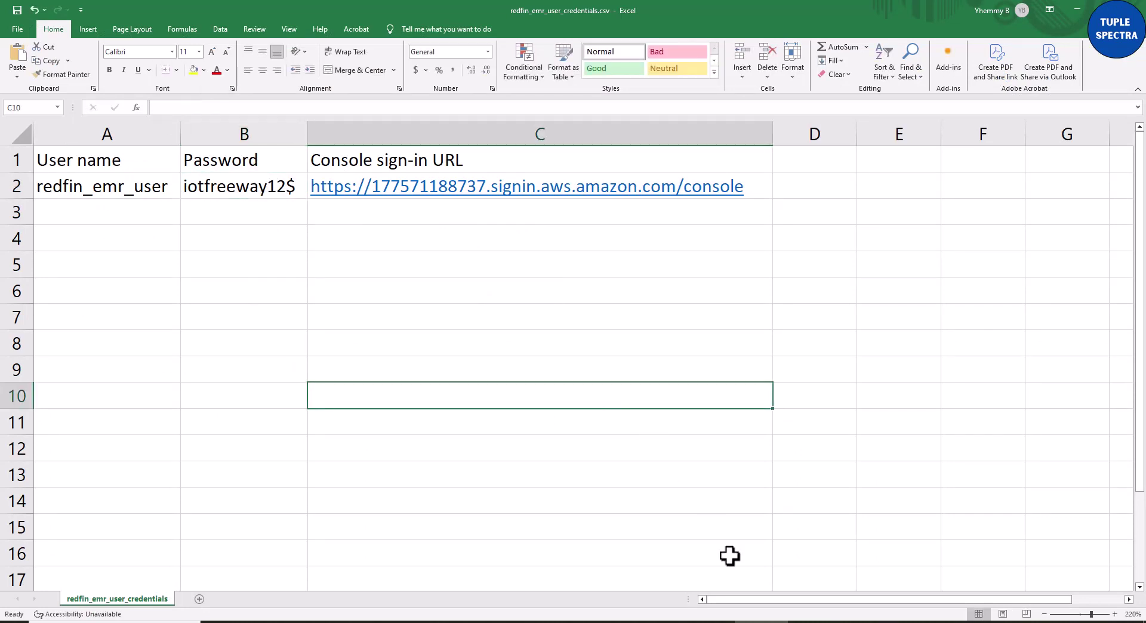
# Switch to Chrome, sign in with the copied account password, and dismiss the browser's offer to save it.
pyautogui.click(761, 622)
pyautogui.click(358, 274)
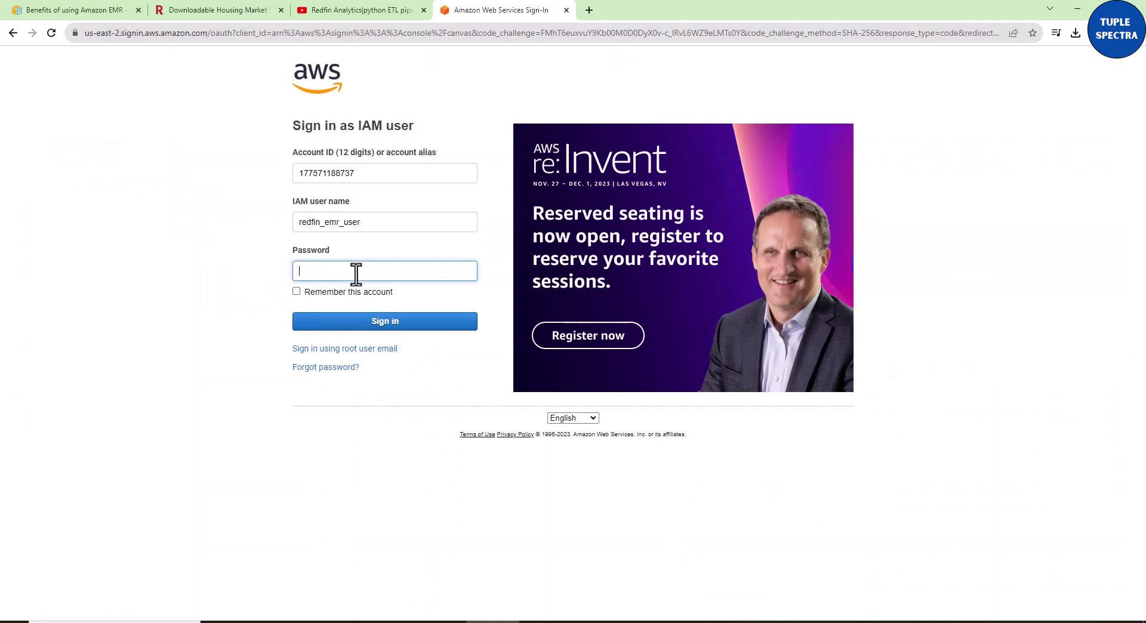
pyautogui.hotkey('ctrl', 'v')
pyautogui.click(383, 322)
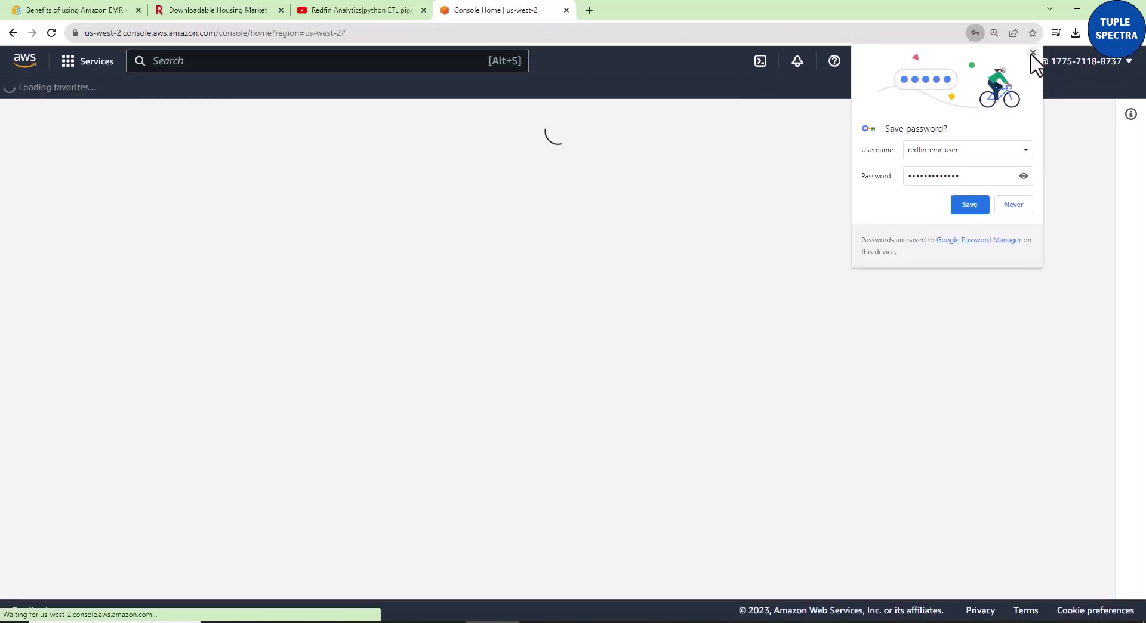
pyautogui.click(1033, 53)
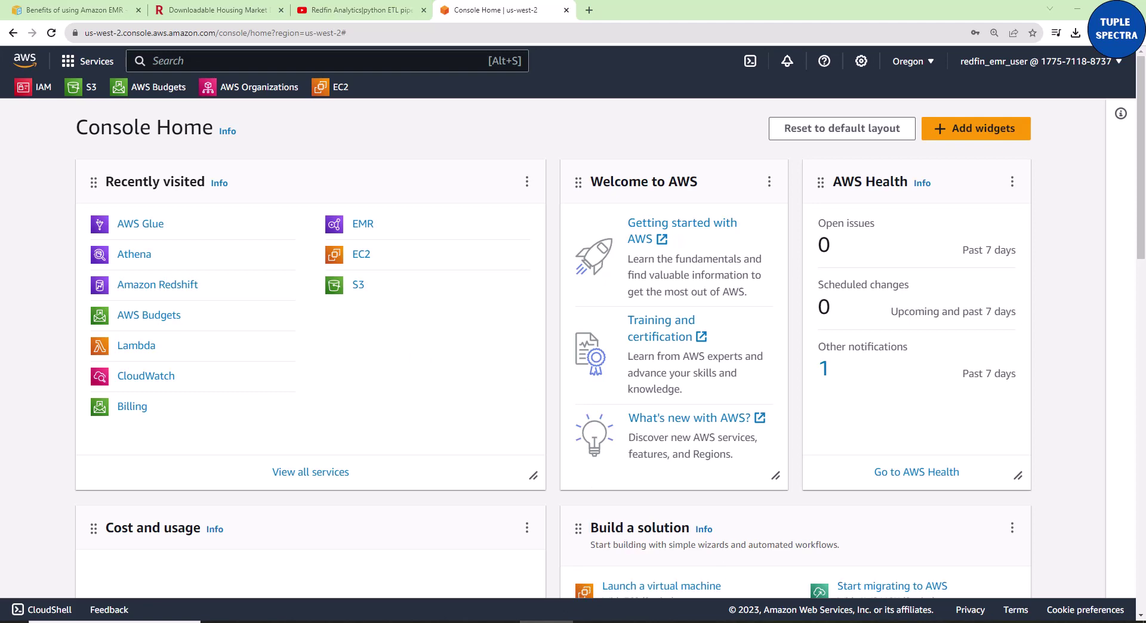
# Switch to the PowerPoint slide show and examine the Redfin data extraction and transformation diagram for AWS EMR.
pyautogui.moveTo(836, 81); pyautogui.dragTo(575, 138)
pyautogui.click(583, 138)
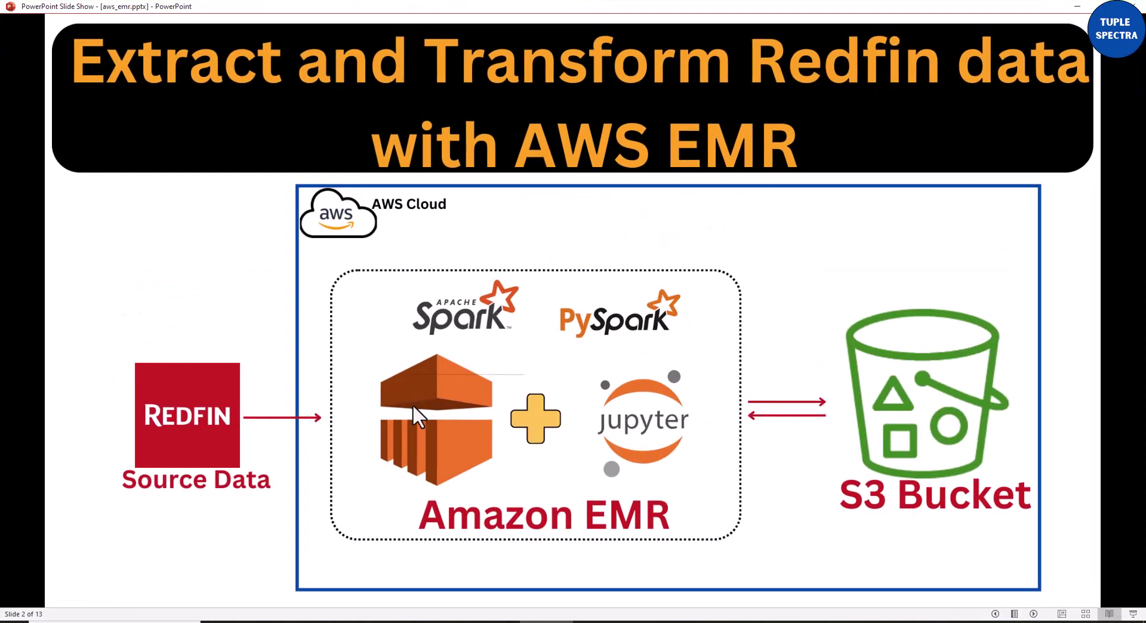
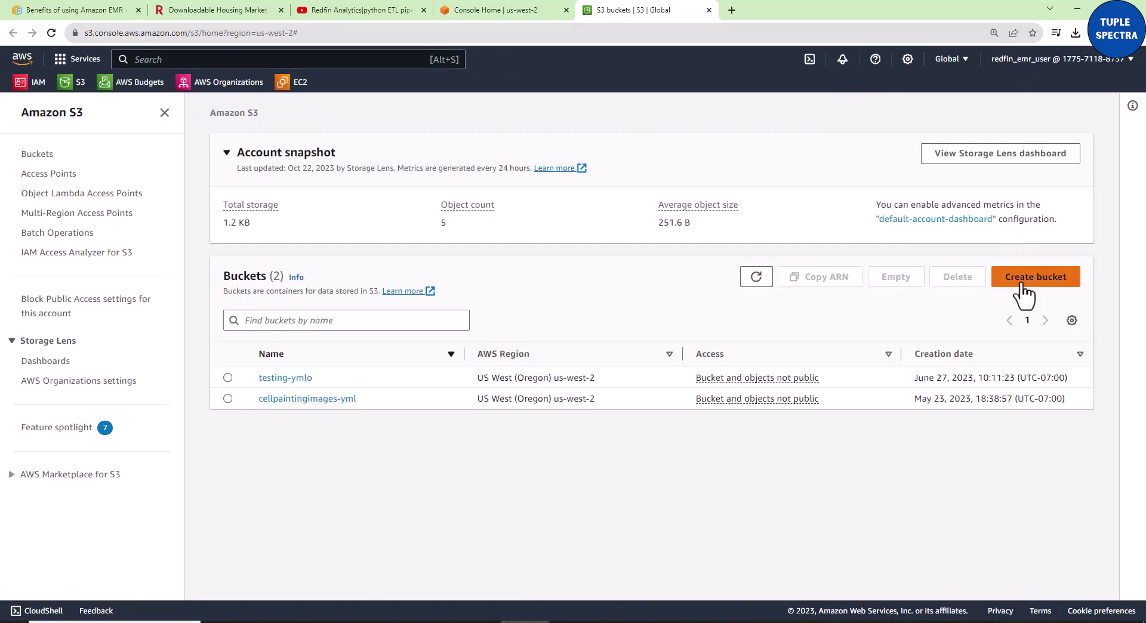
# Start creating an S3 bucket in Chrome and enter store-raw-data-yml as its bucket name.
pyautogui.click(1022, 289)
pyautogui.click(257, 276)
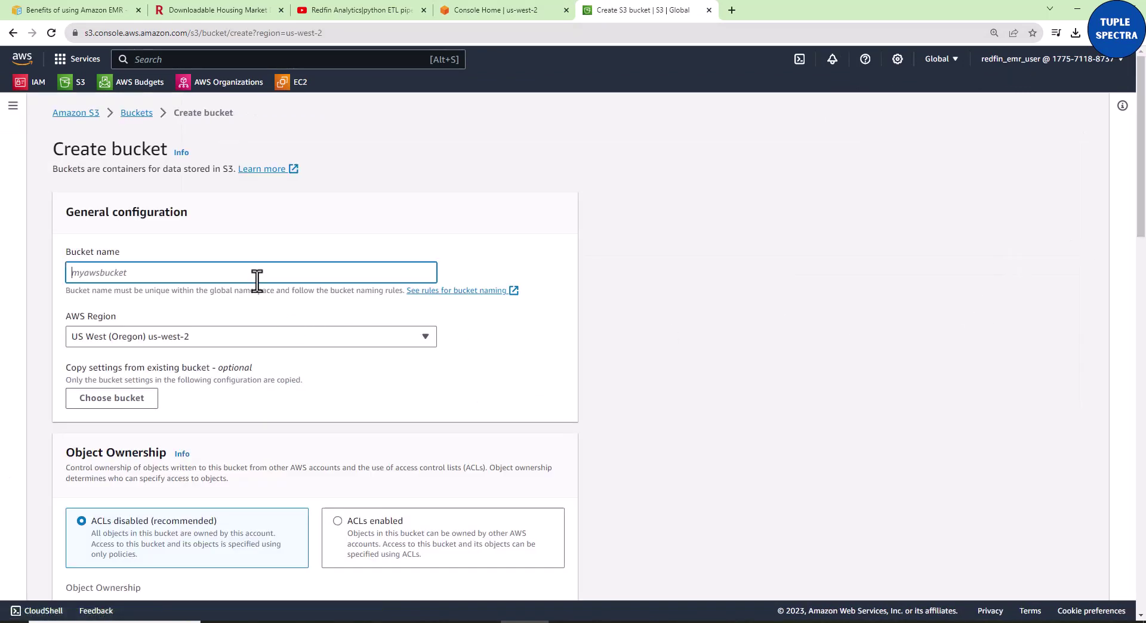
pyautogui.write('store-raw-data-yml')
pyautogui.moveTo(164, 273); pyautogui.dragTo(139, 277)
pyautogui.click(155, 276)
pyautogui.click(154, 275)
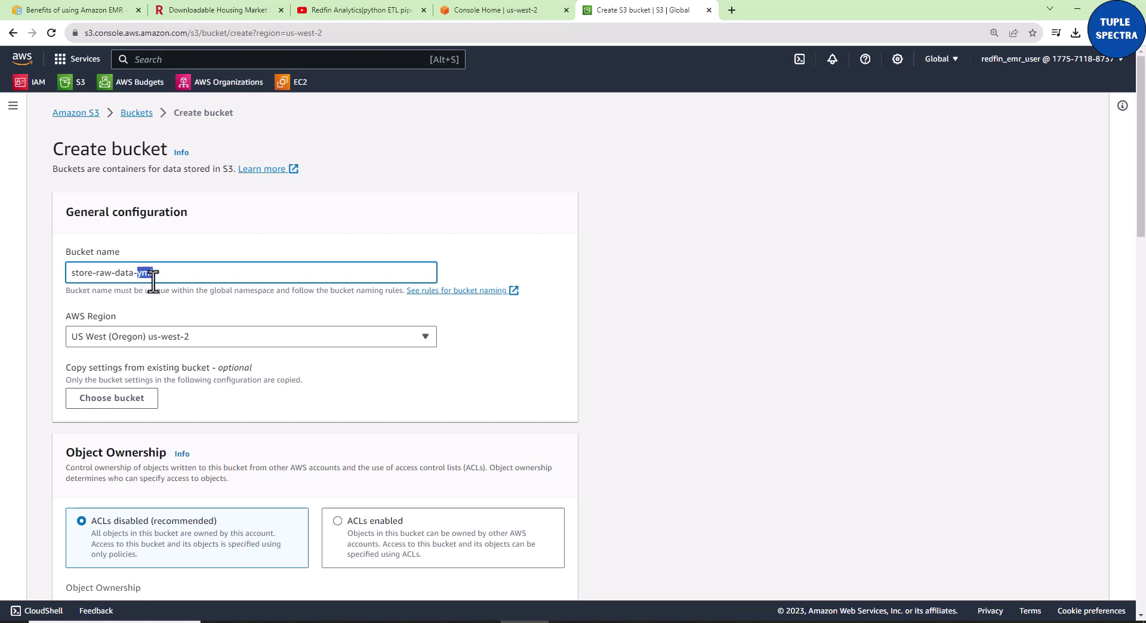
pyautogui.click(681, 358)
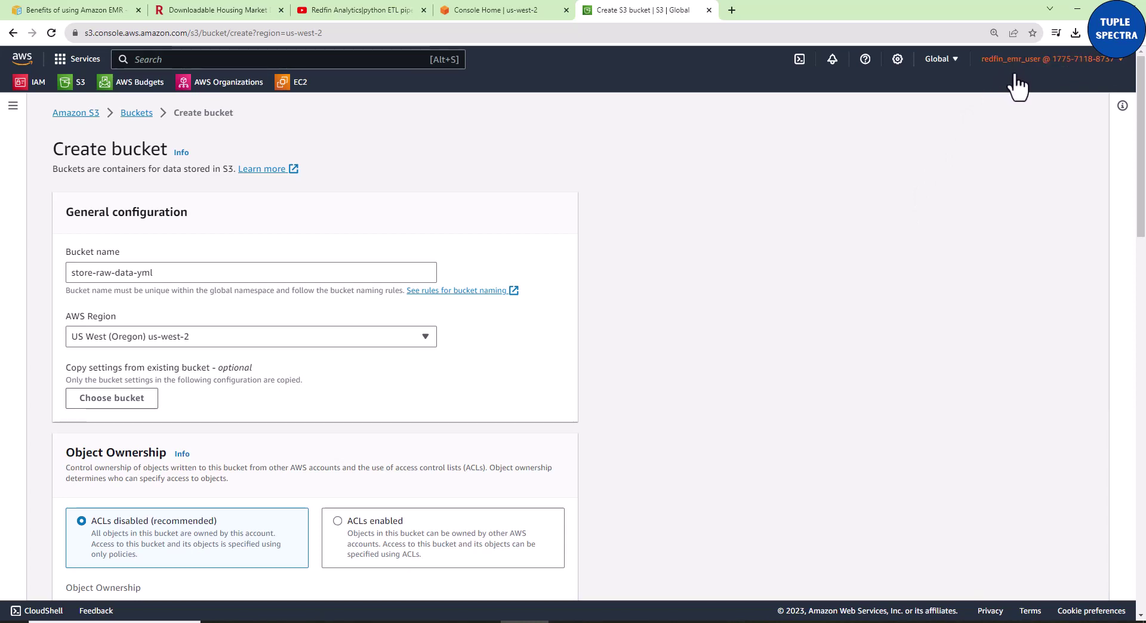
# Keep the default region, ownership, public access, versioning and encryption settings, and create the store-raw-data-yml bucket.
pyautogui.hotkey('ctrl', '+')
pyautogui.hotkey('ctrl', '+')
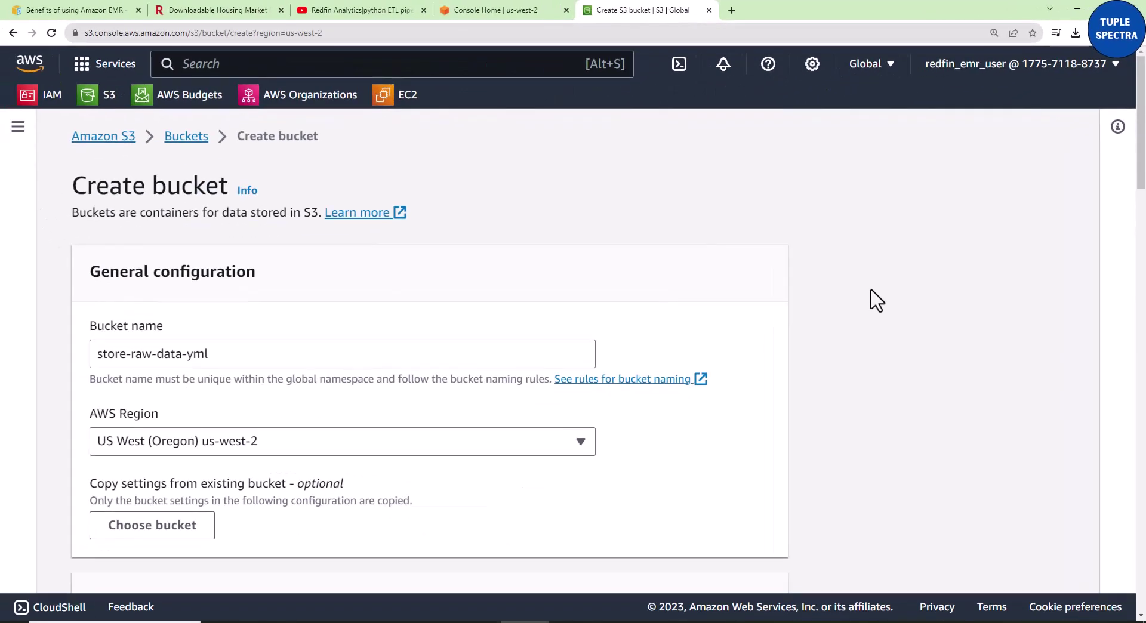
pyautogui.hotkey('ctrl', '-')
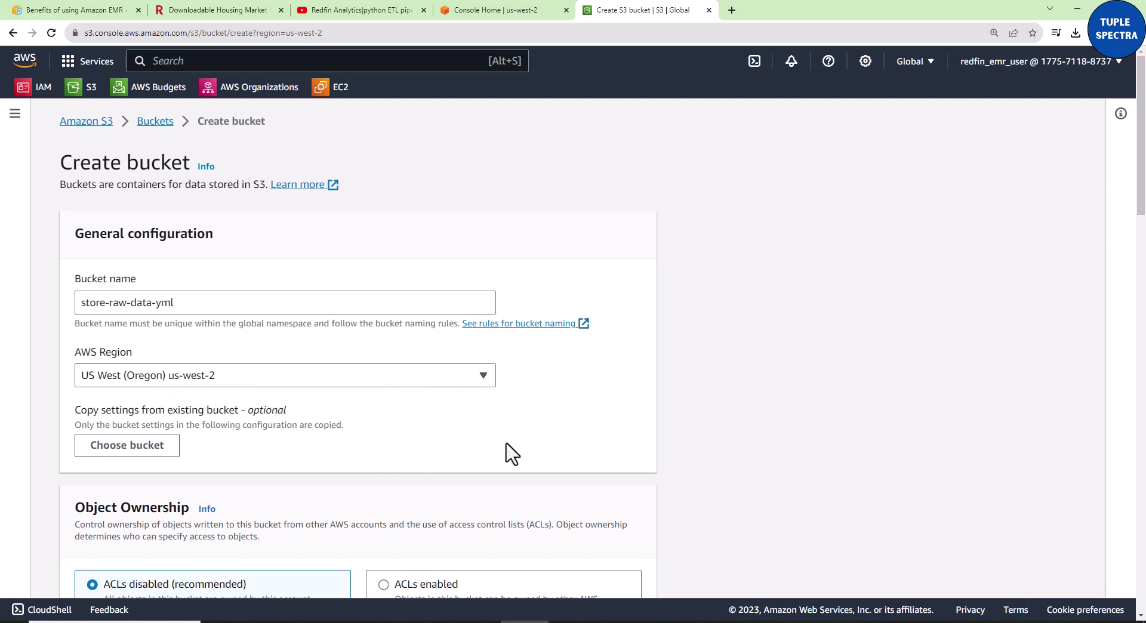
pyautogui.click(183, 302)
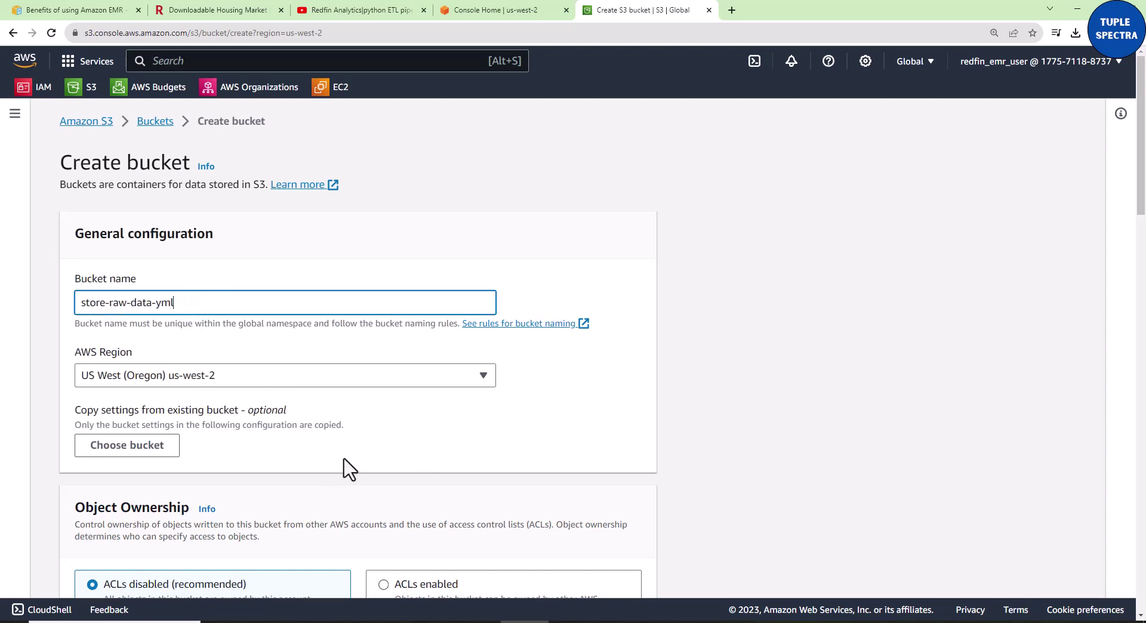
pyautogui.scroll(-2, 350, 467)
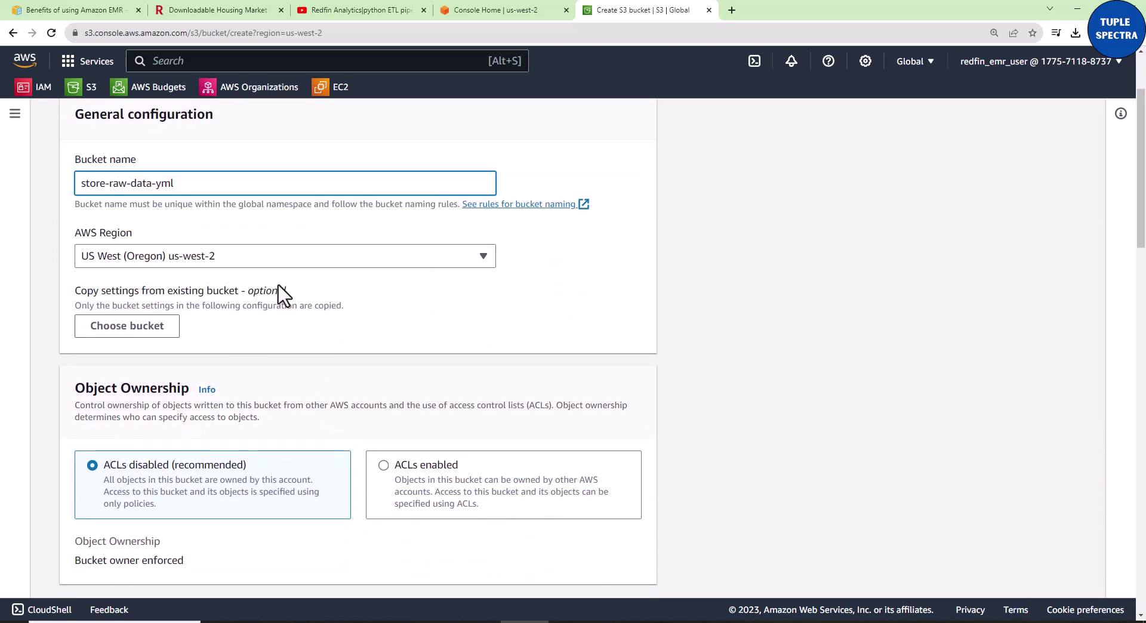
pyautogui.scroll(-5, 412, 404)
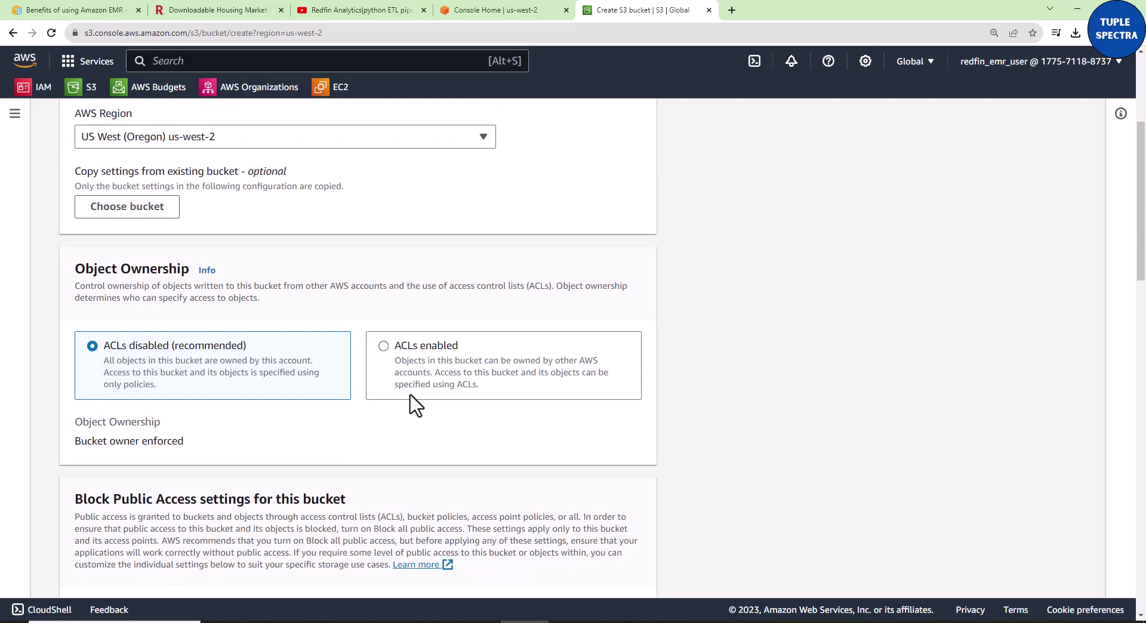
pyautogui.scroll(-6, 416, 406)
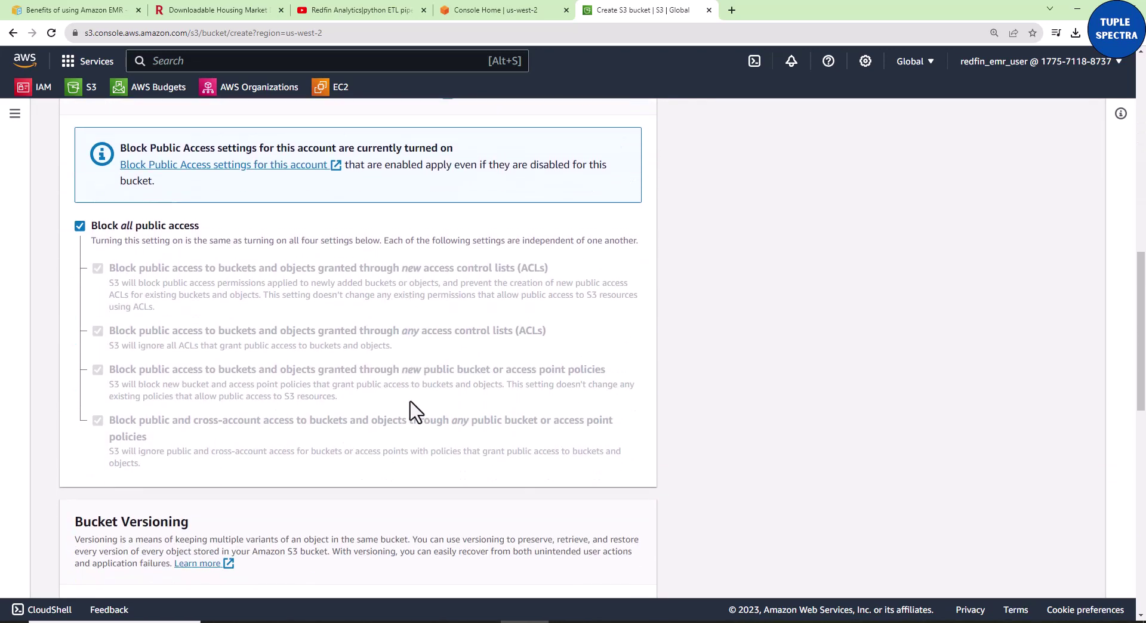
pyautogui.scroll(-5, 416, 412)
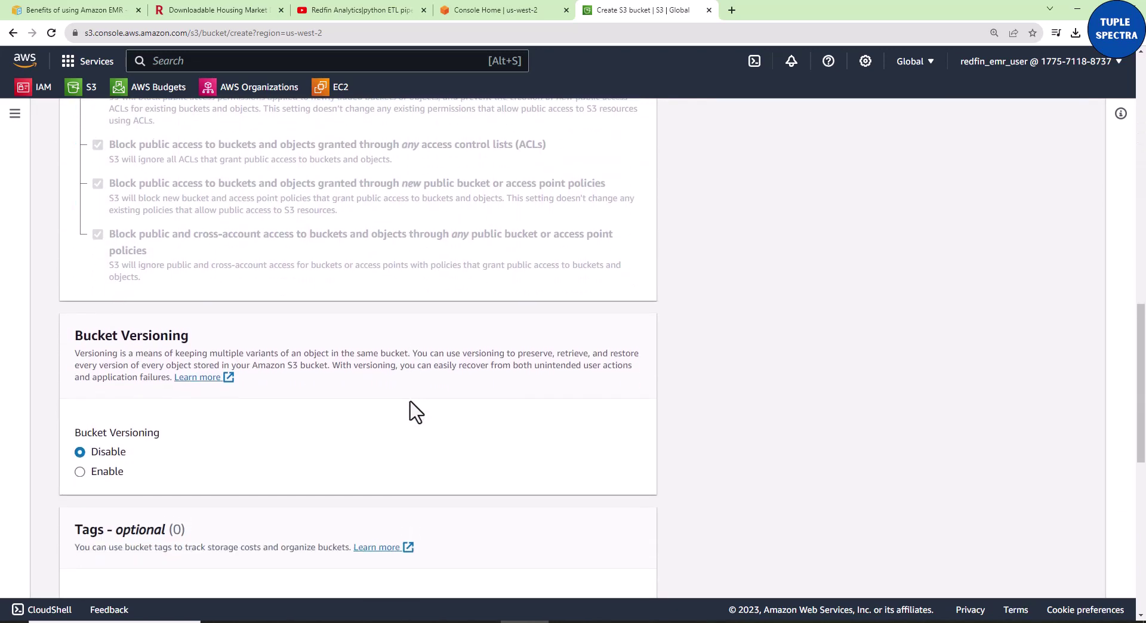
pyautogui.scroll(-5, 416, 412)
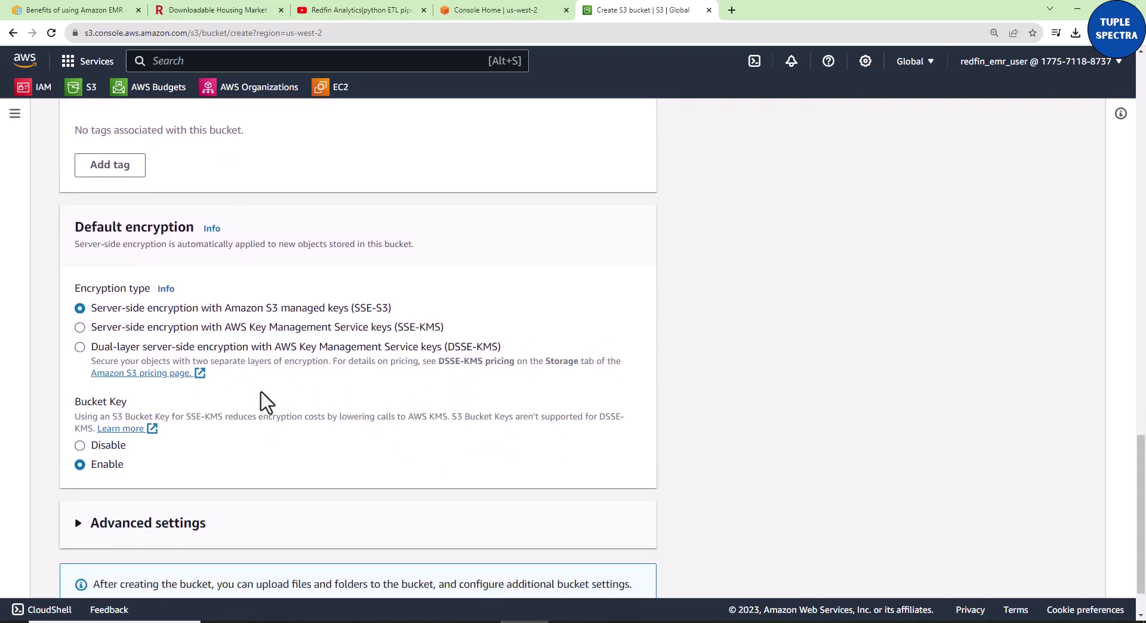
pyautogui.scroll(-1, 359, 423)
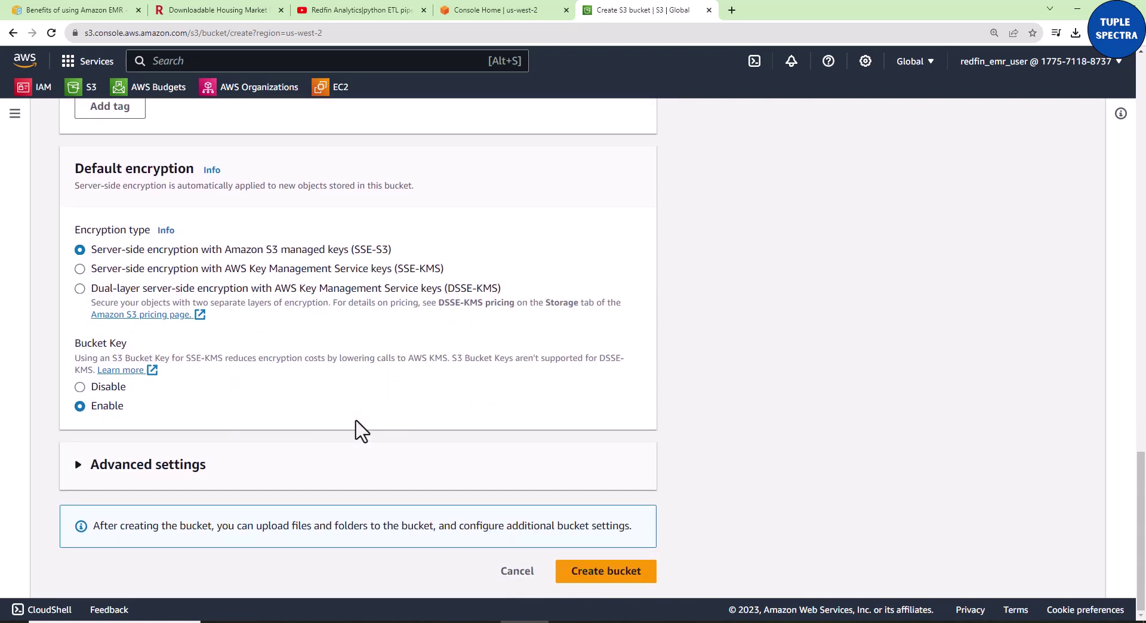
pyautogui.click(605, 573)
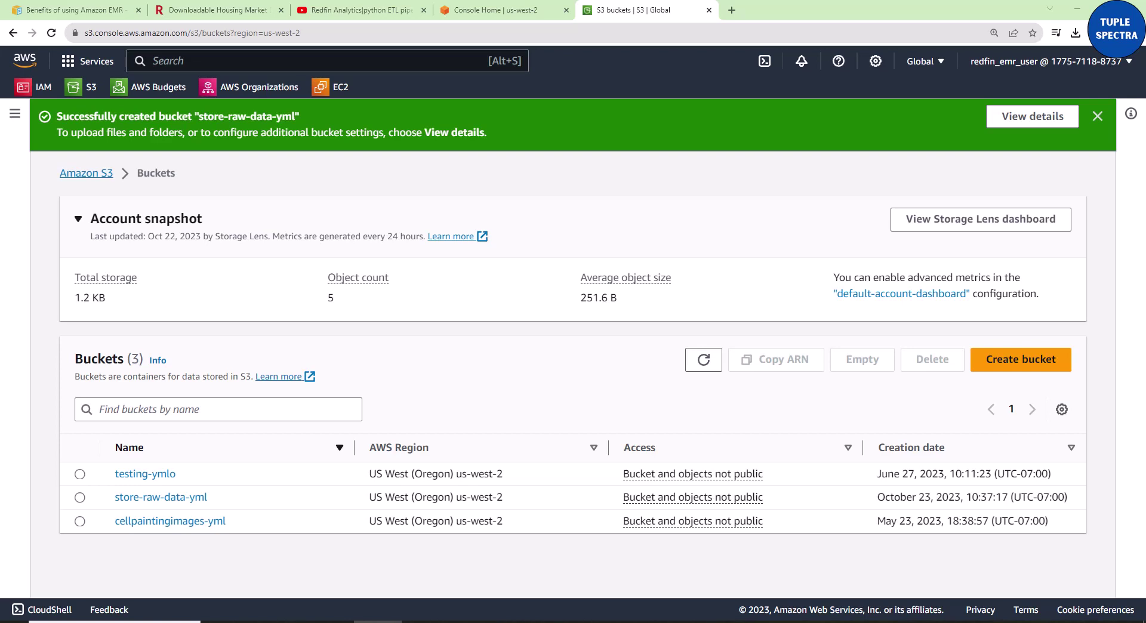
# Create another S3 bucket named redfin-transform-zone-yml with the default settings and dismiss the success notice.
pyautogui.click(1004, 366)
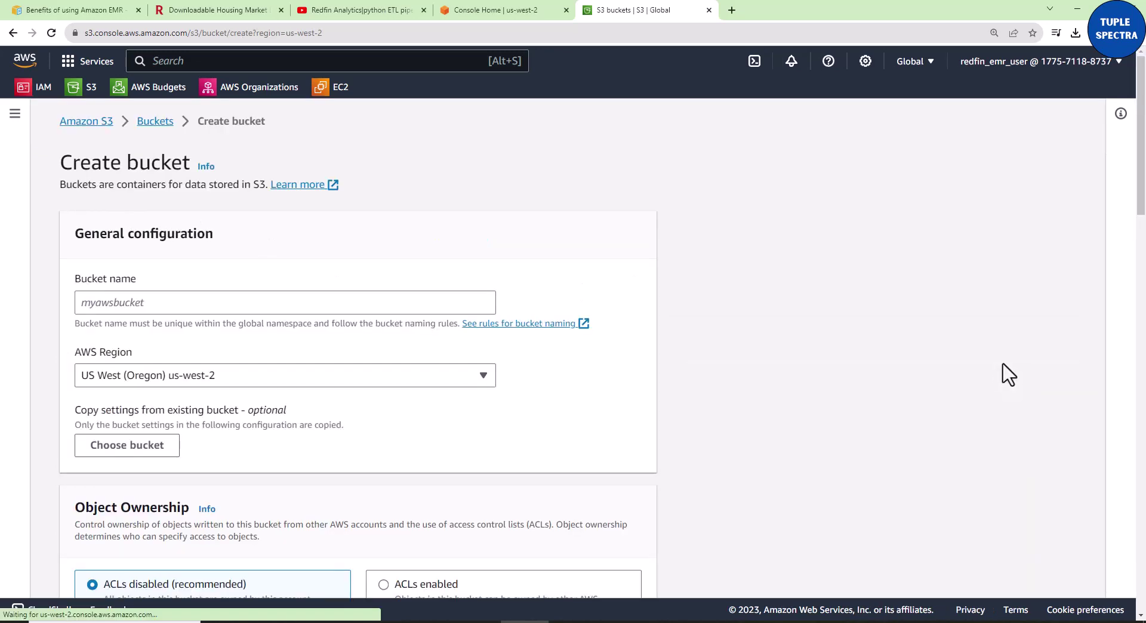
pyautogui.click(221, 305)
pyautogui.write('redfin-transform-zone-yml')
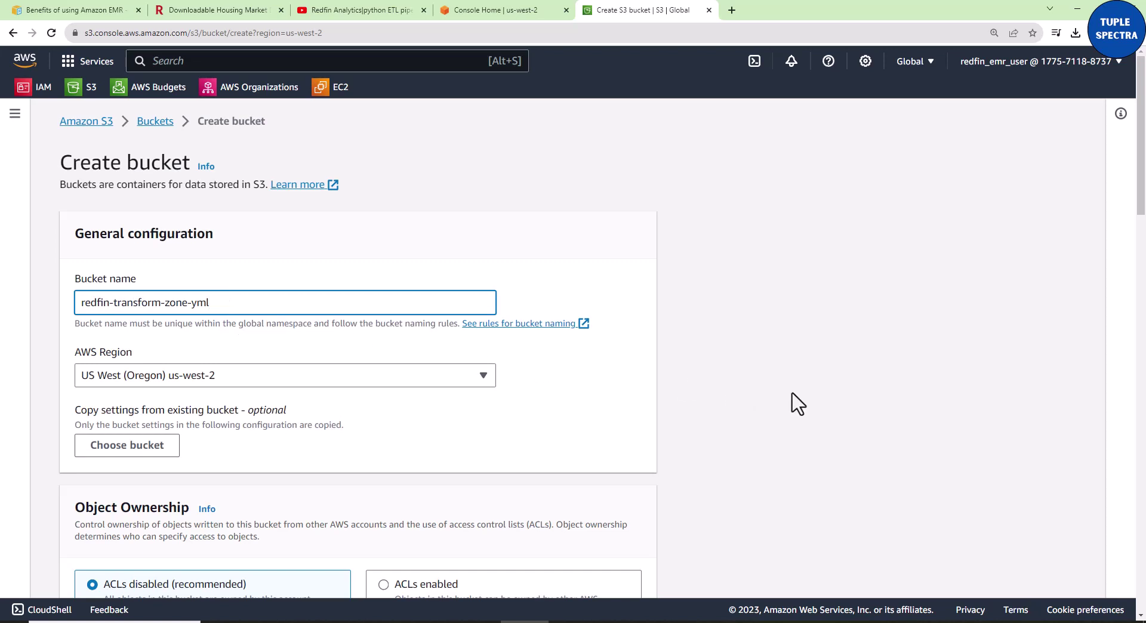
pyautogui.click(789, 401)
pyautogui.scroll(-2, 759, 400)
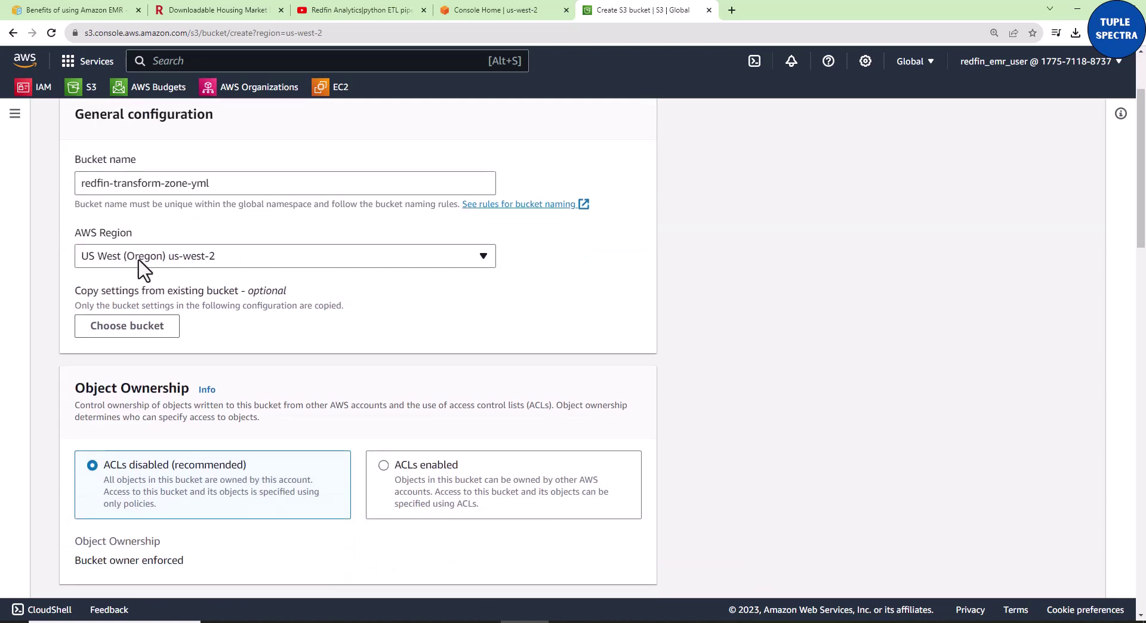
pyautogui.scroll(-3, 394, 388)
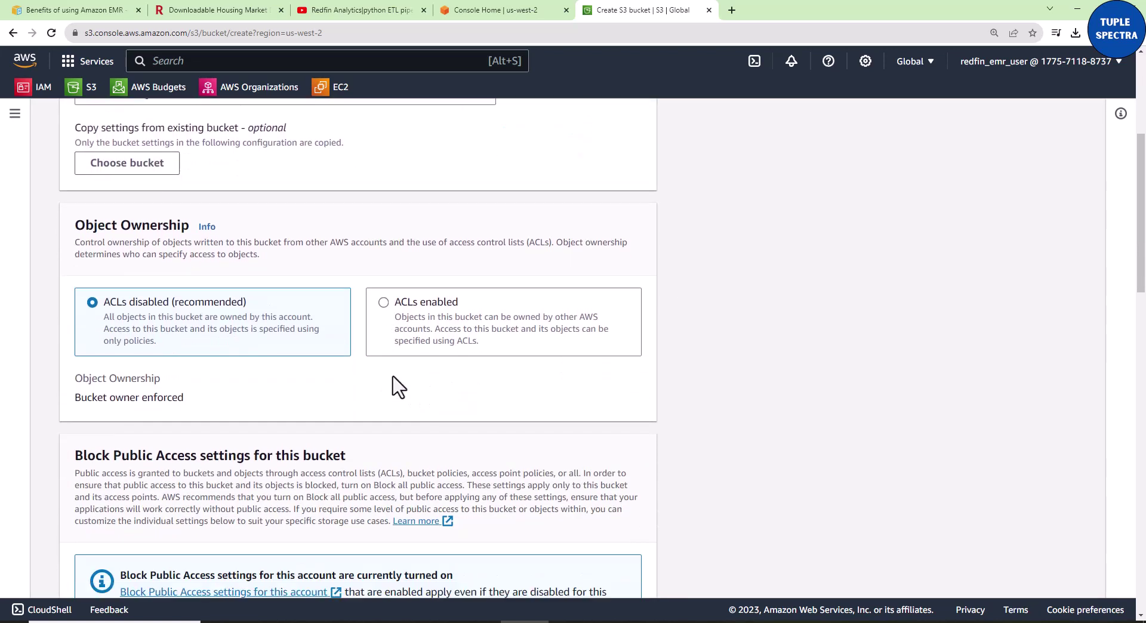
pyautogui.scroll(-8, 394, 387)
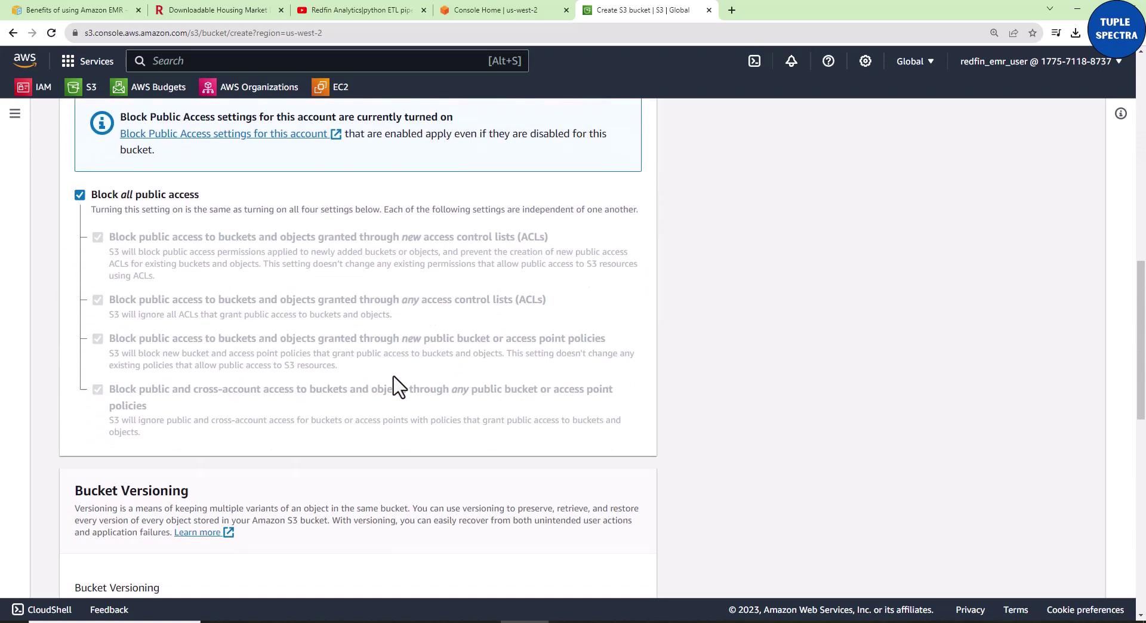
pyautogui.scroll(-6, 398, 387)
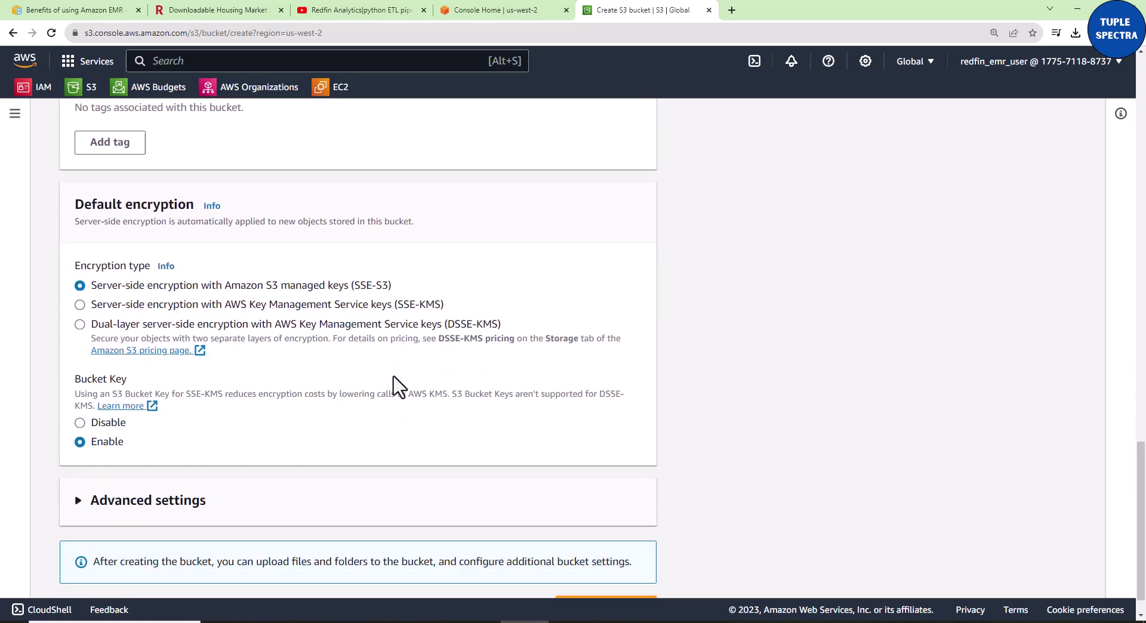
pyautogui.click(593, 572)
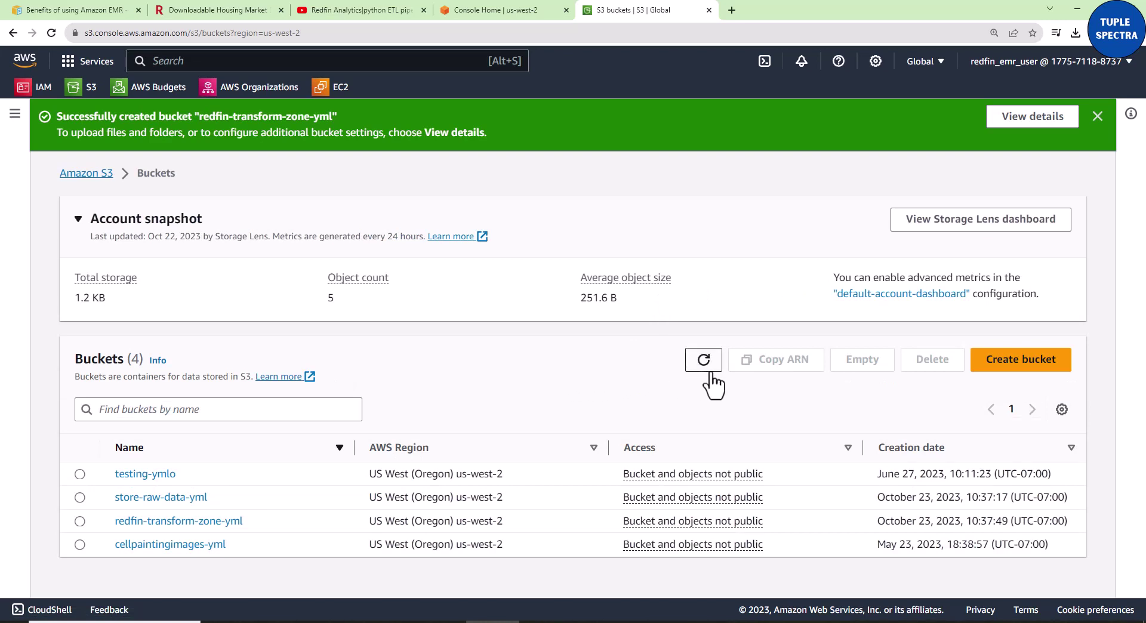
pyautogui.click(1098, 117)
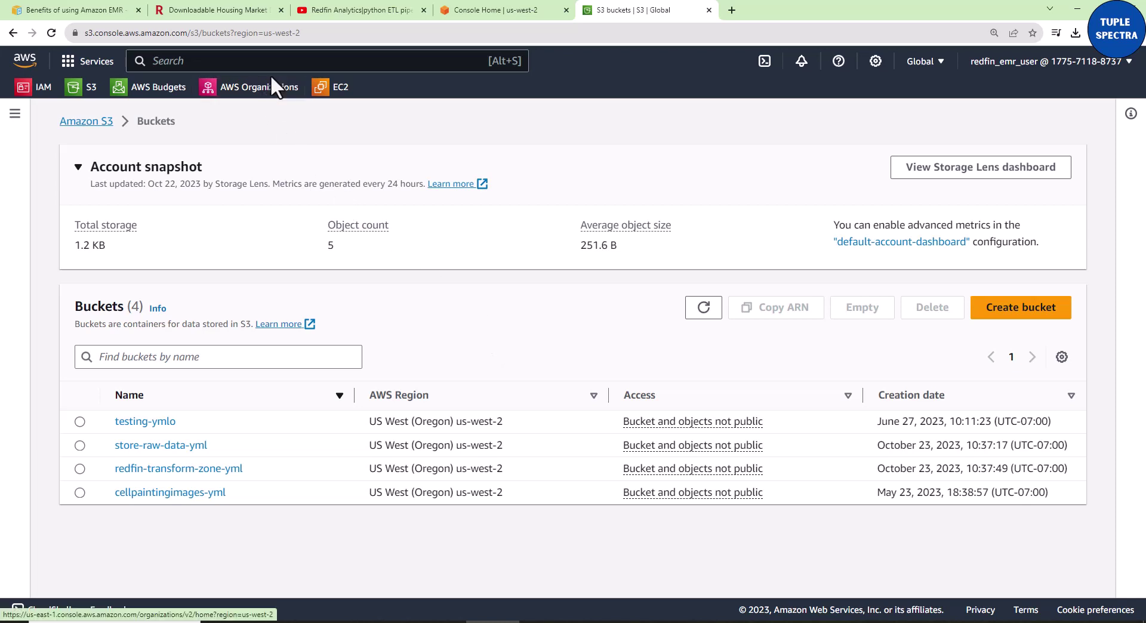
# Activate the AWS console's service search.
pyautogui.click(279, 61)
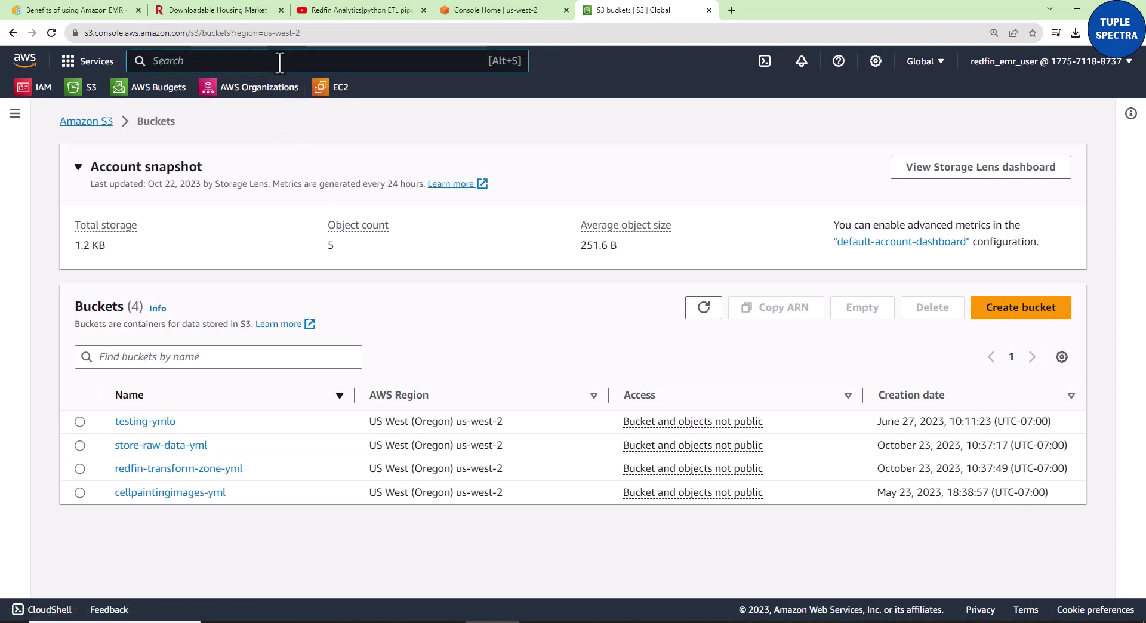